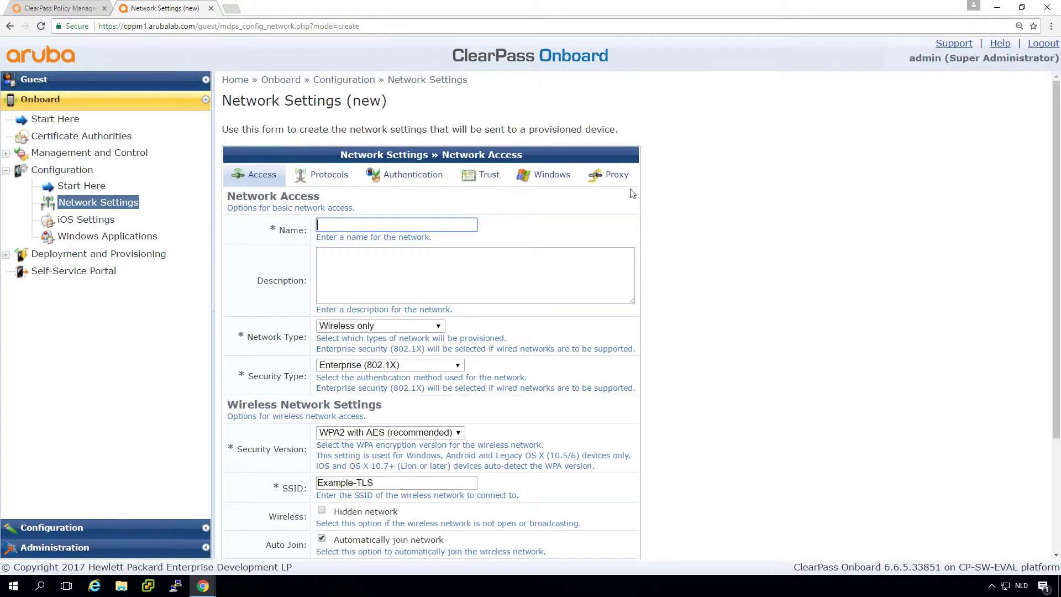
# - Name the new network "Workshop Onboarding" and enter the description "Onboarding in Workshop"
pyautogui.write('Workshop ')
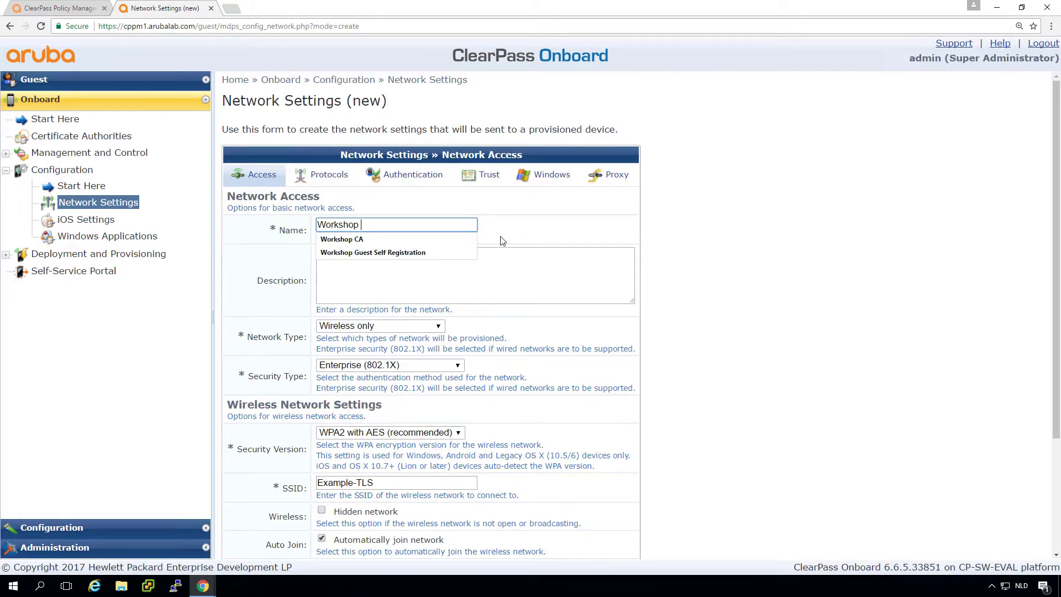
pyautogui.write('Onmb')
pyautogui.press('BackSpace')
pyautogui.press('BackSpace')
pyautogui.write('boarding')
pyautogui.press('Tab')
pyautogui.write('Onboarding in Workshop')
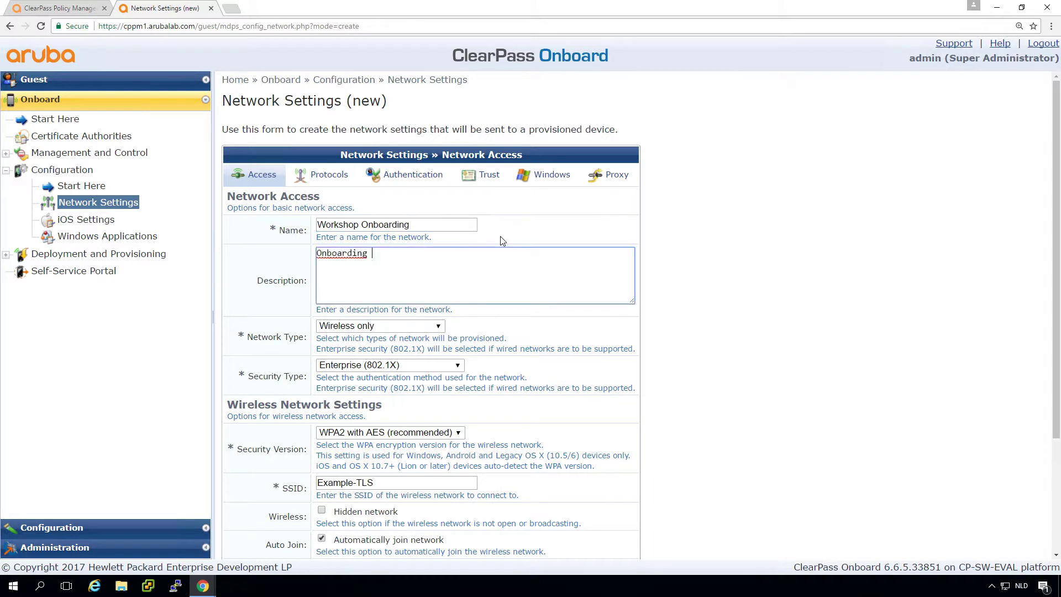
pyautogui.press('Tab')
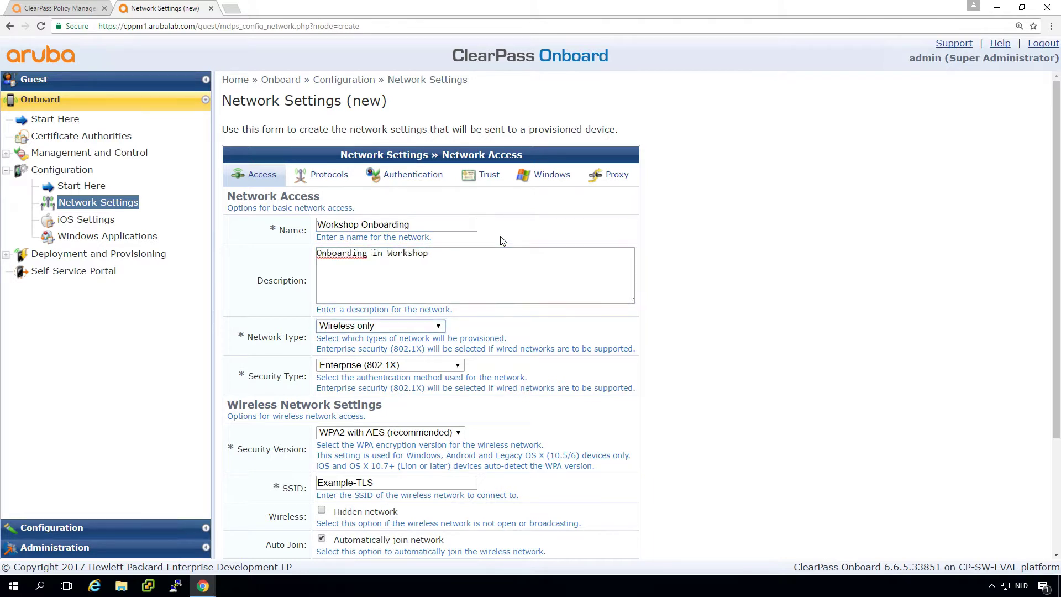
# - Set the network type to Both — Wired and Wireless and keep WPA2 with AES (recommended) as the wireless security version
pyautogui.click(422, 328)
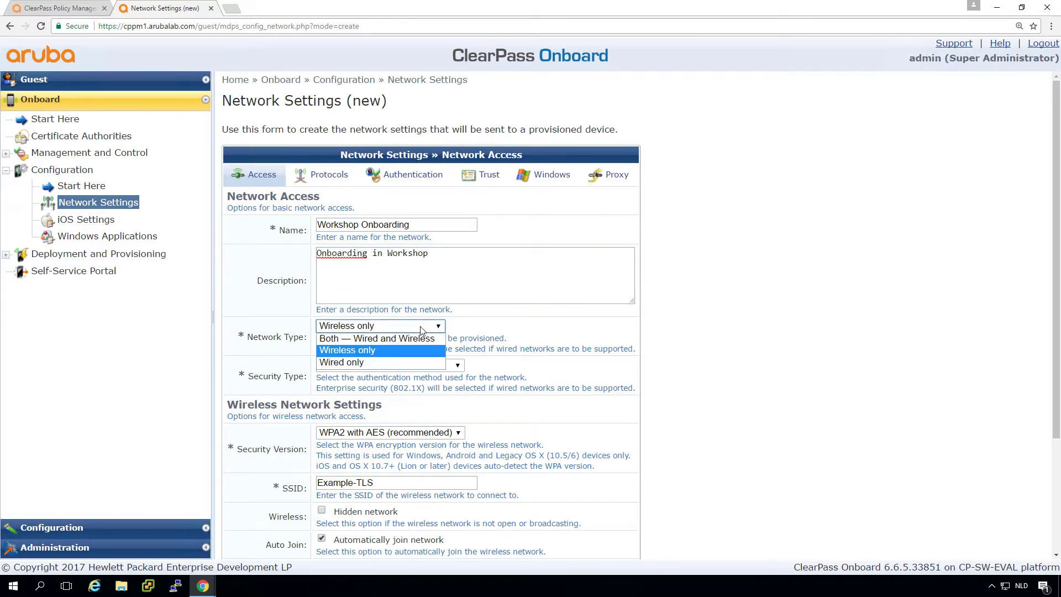
pyautogui.click(408, 339)
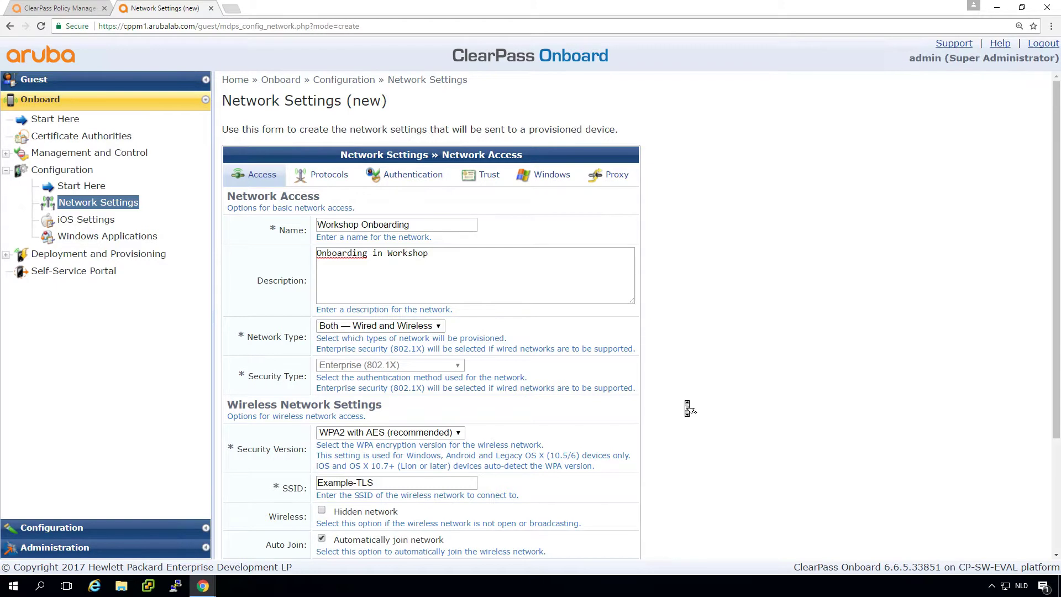
pyautogui.scroll(-2, 687, 406)
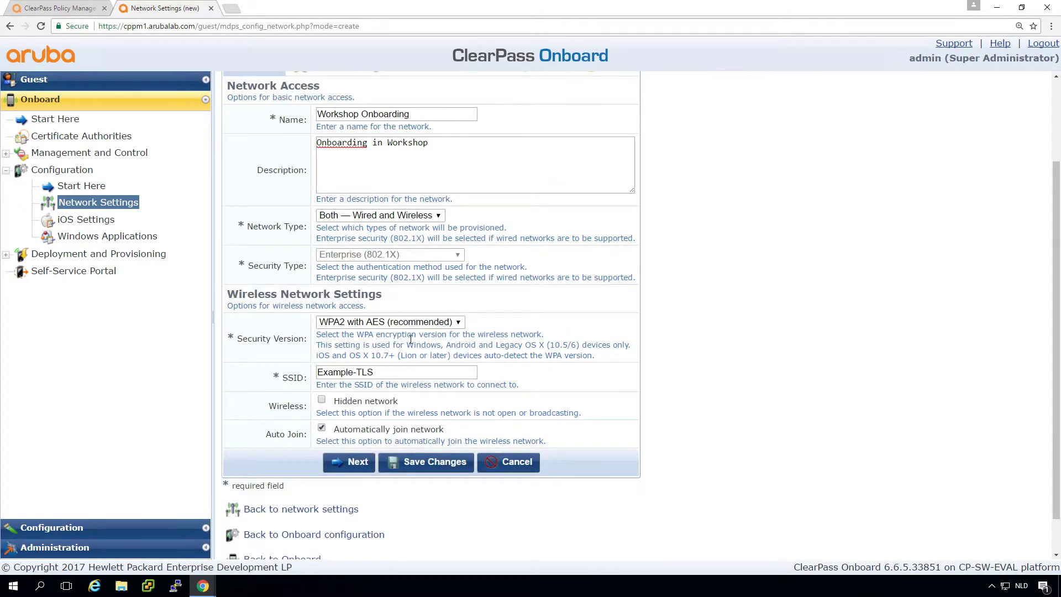
pyautogui.click(401, 325)
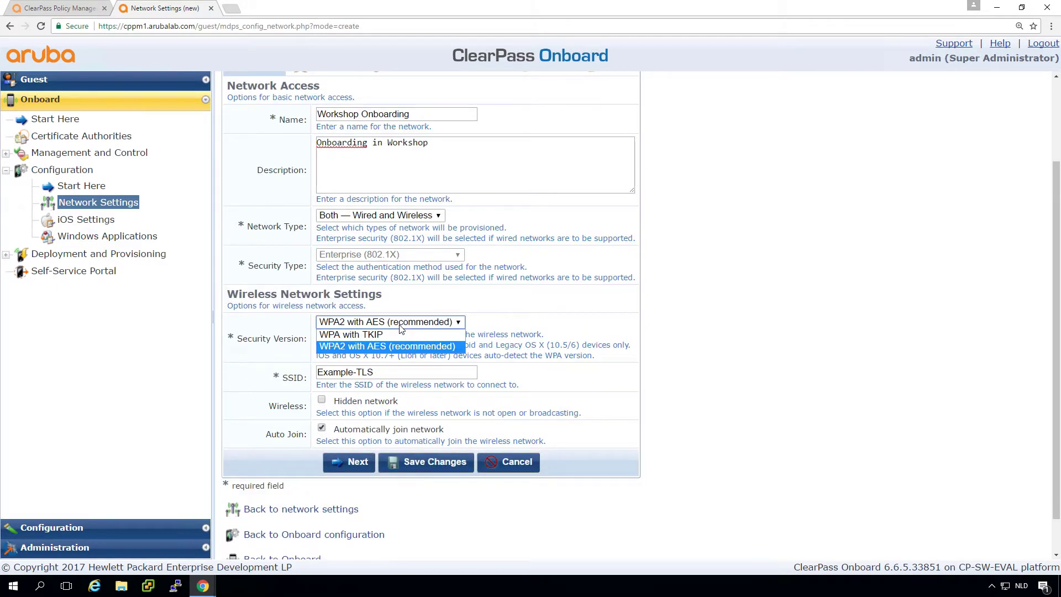
pyautogui.click(401, 326)
pyautogui.click(401, 326)
pyautogui.click(394, 326)
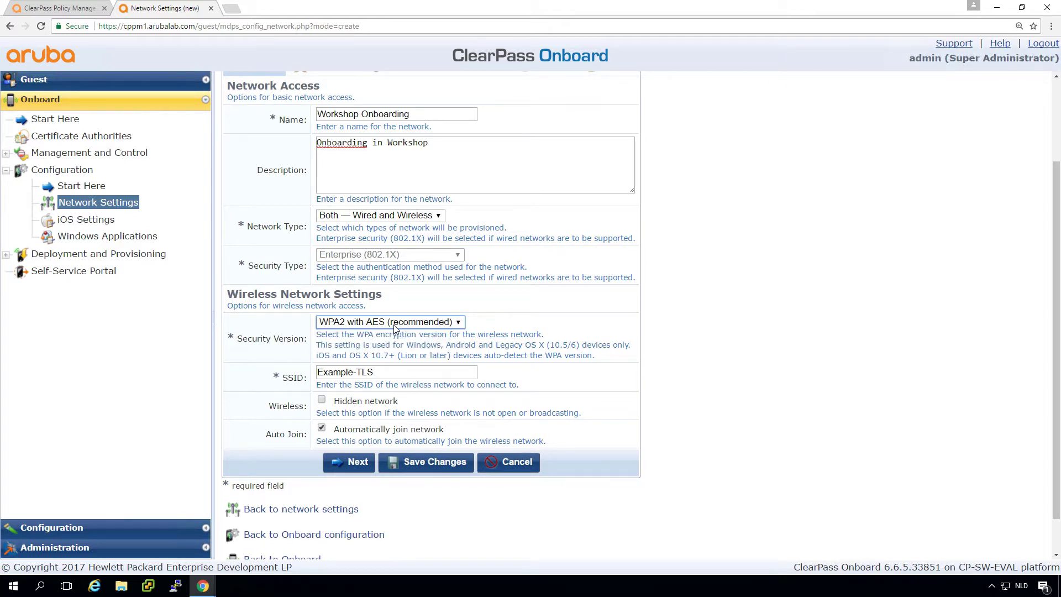
# - Replace the wireless network's SSID with corp-1 and continue to the enterprise protocol settings
pyautogui.click(387, 374)
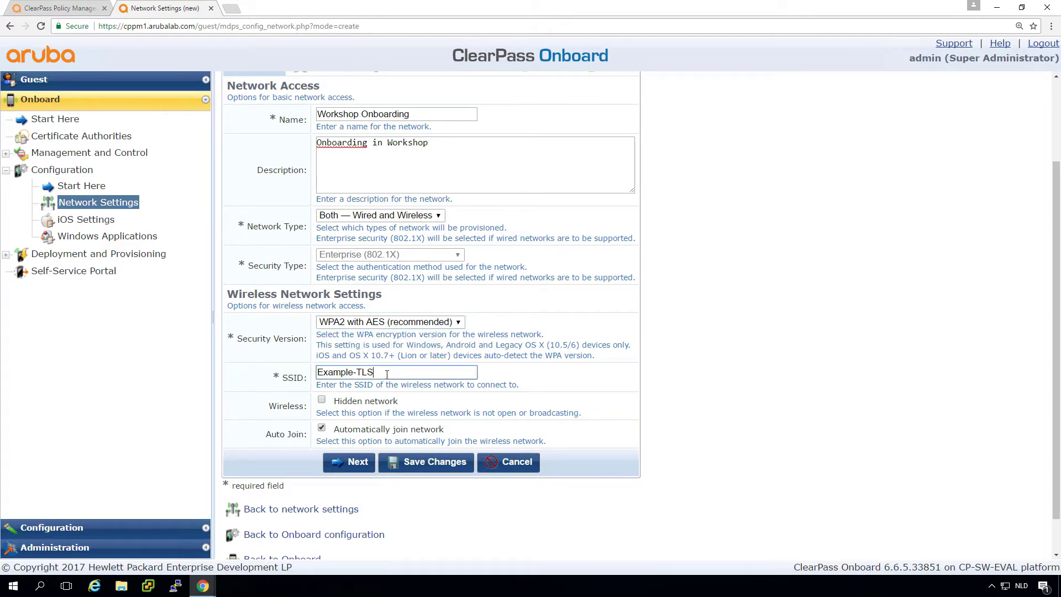
pyautogui.press('BackSpace')
pyautogui.press('BackSpace')
pyautogui.press('BackSpace')
pyautogui.press('BackSpace')
pyautogui.press('BackSpace')
pyautogui.press('BackSpace')
pyautogui.press('BackSpace')
pyautogui.press('BackSpace')
pyautogui.press('BackSpace')
pyautogui.press('BackSpace')
pyautogui.write('cop')
pyautogui.press('BackSpace')
pyautogui.write('rp-1')
pyautogui.click(348, 466)
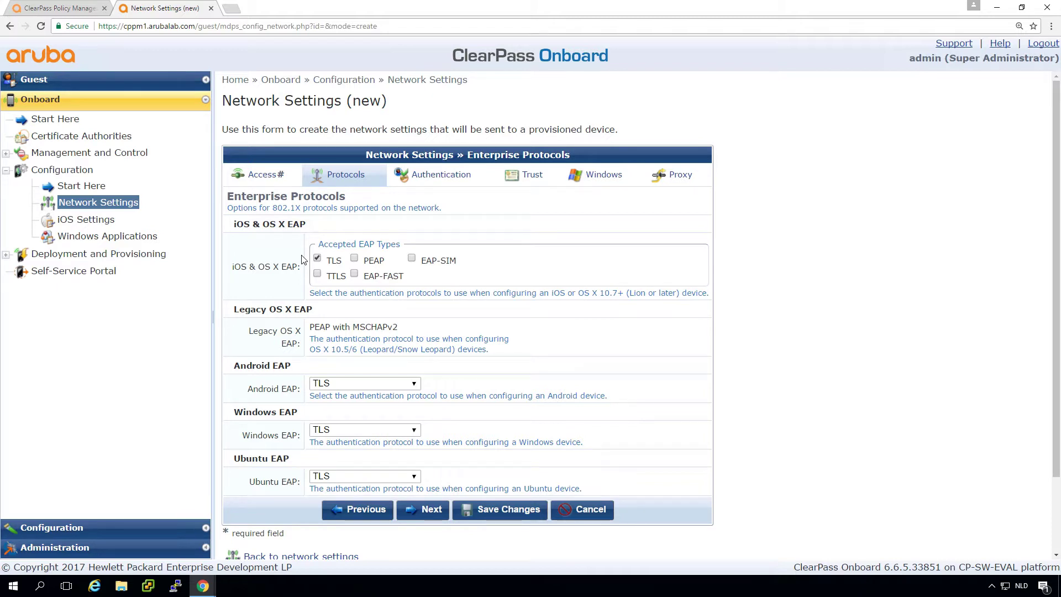
# - Check the Android EAP options, keep TLS as the protocol, and continue to the authentication settings
pyautogui.click(341, 385)
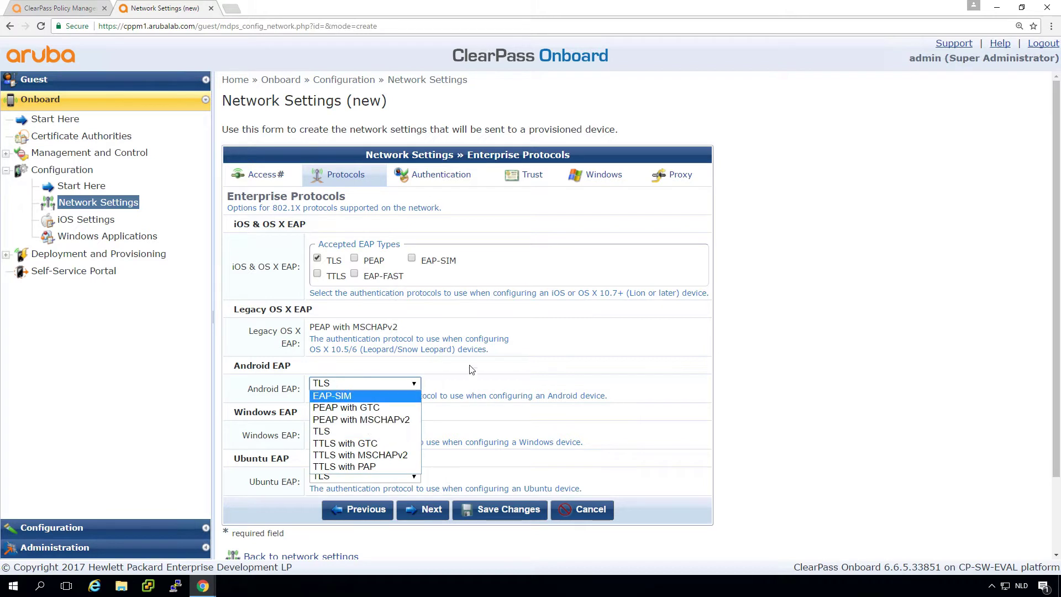
pyautogui.click(498, 375)
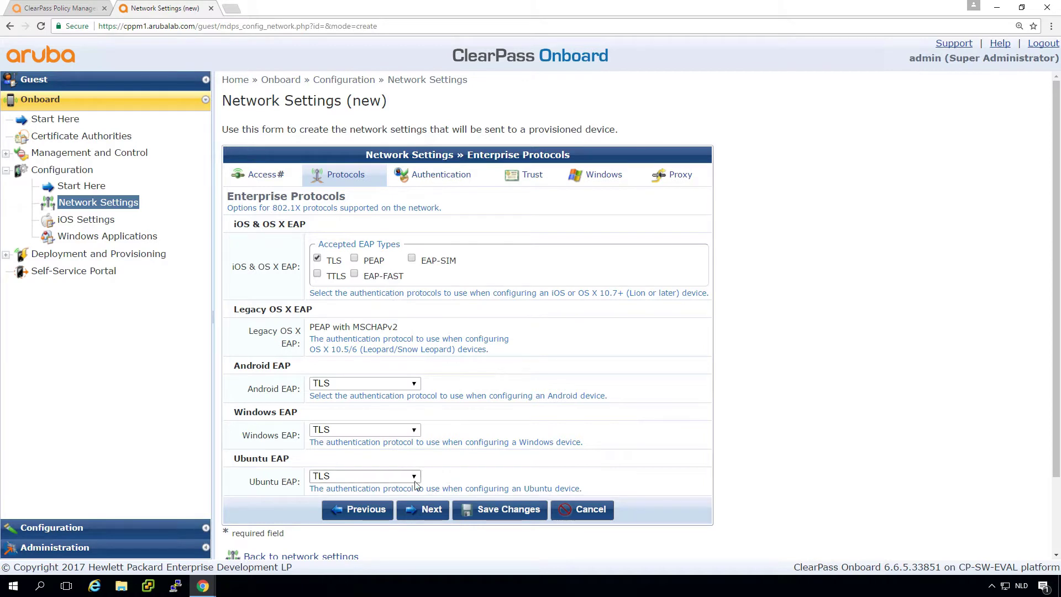
pyautogui.click(425, 511)
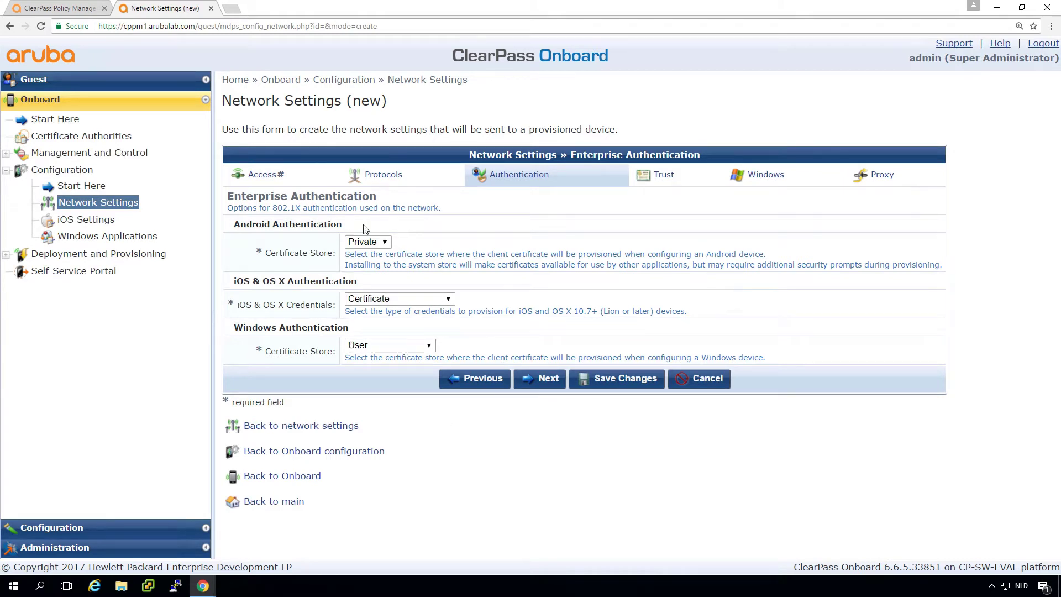
# - Keep the Private certificate store for Android and the User store for Windows, and continue to the trust settings
pyautogui.click(384, 242)
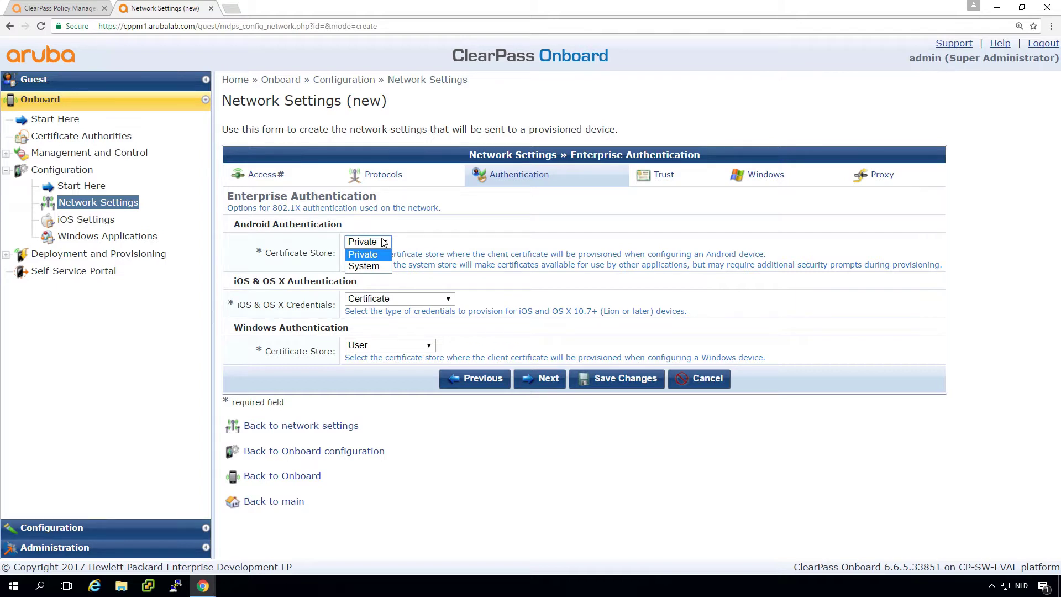
pyautogui.click(419, 250)
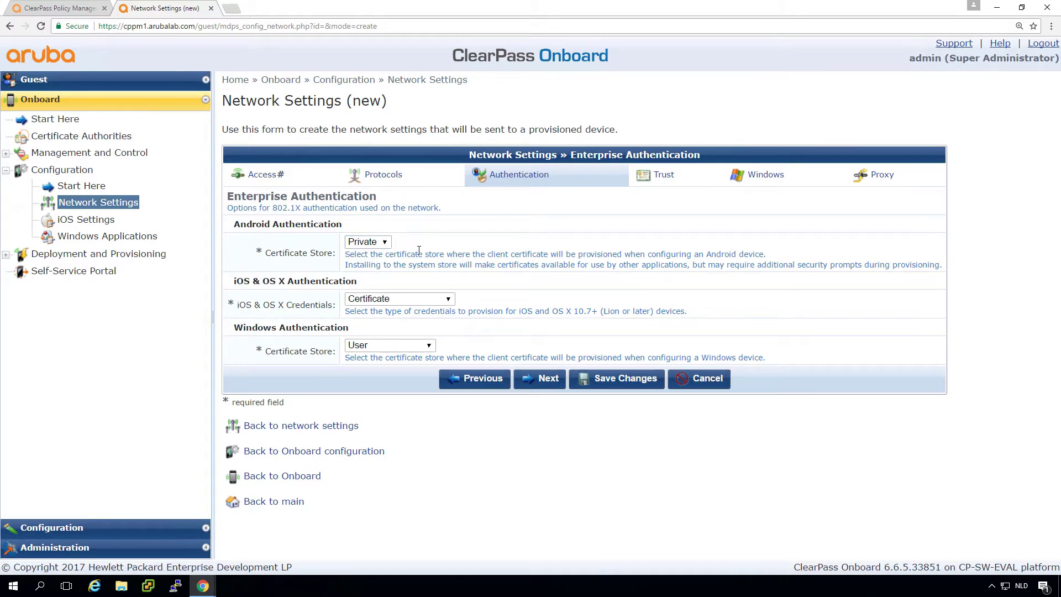
pyautogui.click(385, 347)
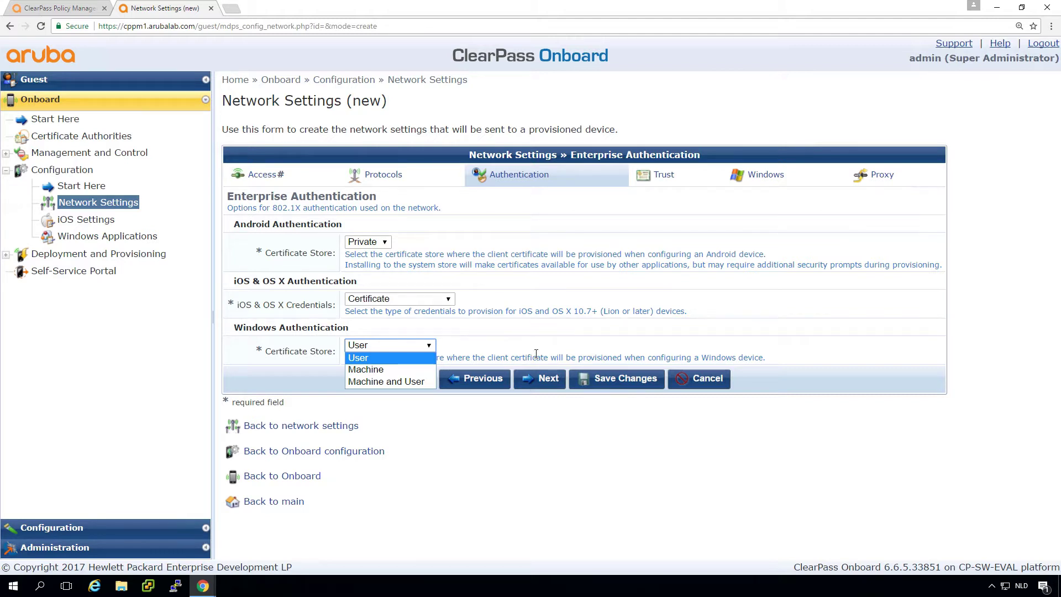
pyautogui.click(529, 381)
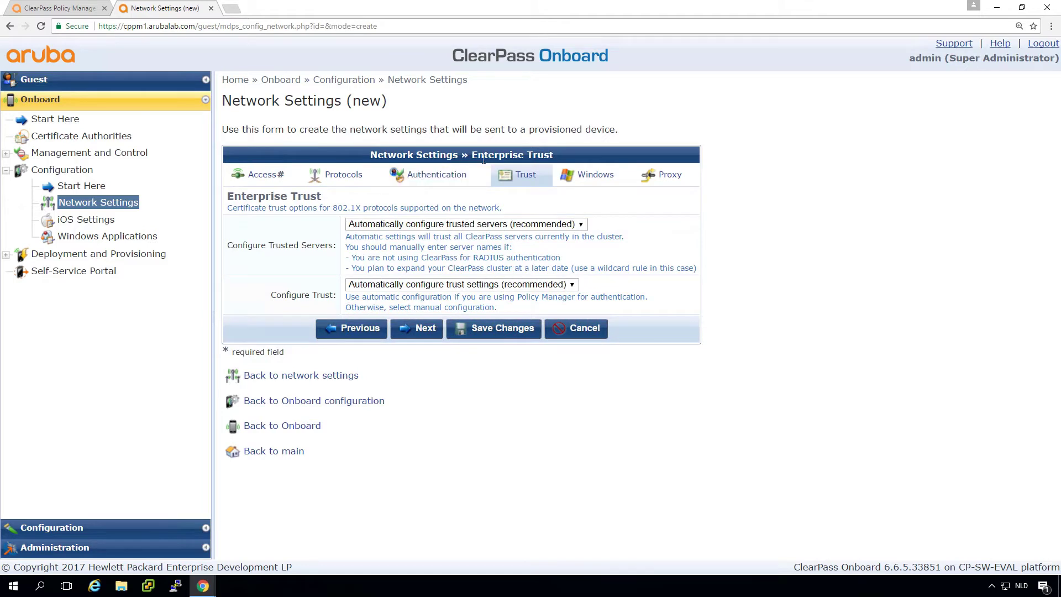
# - Switch both the trusted servers and the certificate trust settings to manual configuration
pyautogui.click(438, 225)
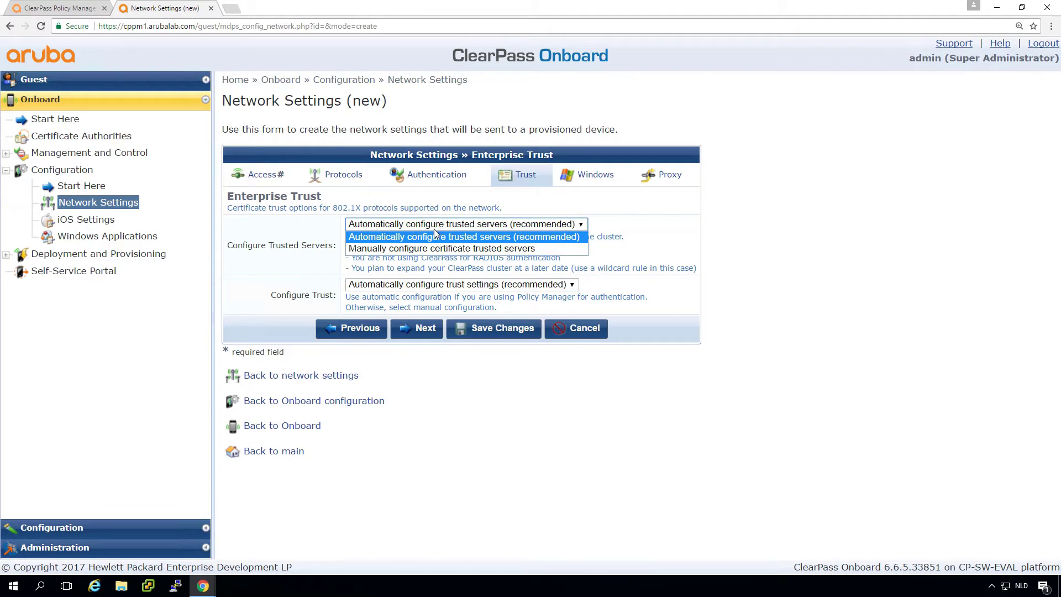
pyautogui.click(439, 248)
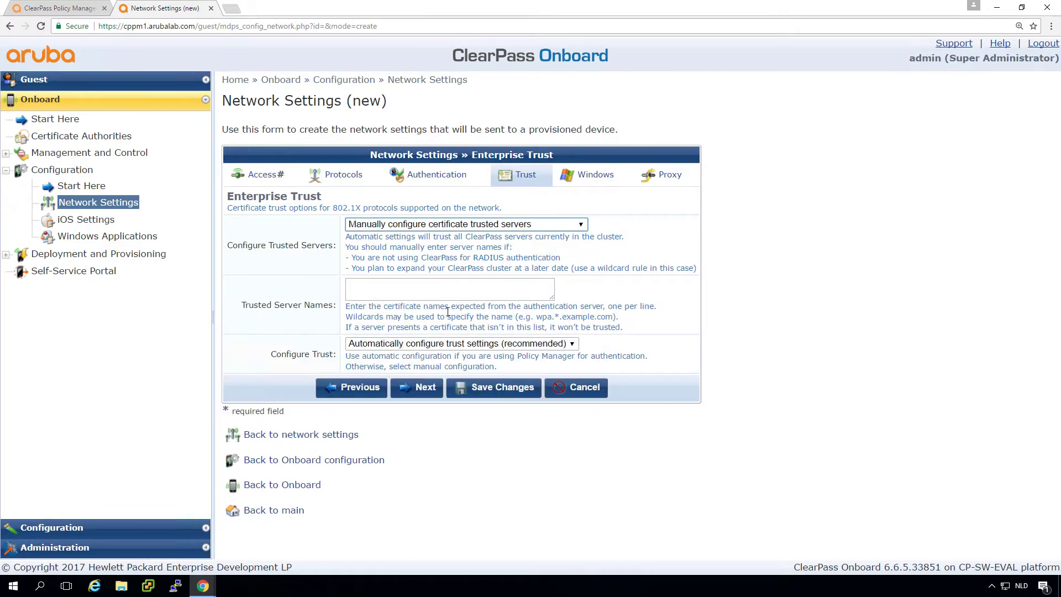
pyautogui.click(416, 344)
pyautogui.click(411, 367)
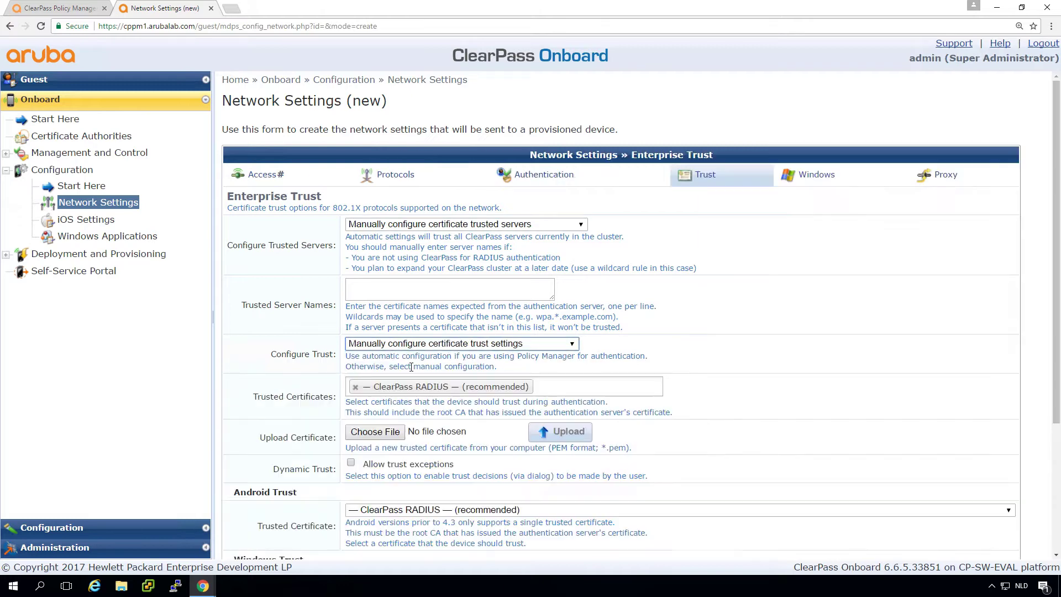
# - Return the trusted servers and the trust settings to the recommended automatic configuration
pyautogui.click(434, 224)
pyautogui.click(428, 237)
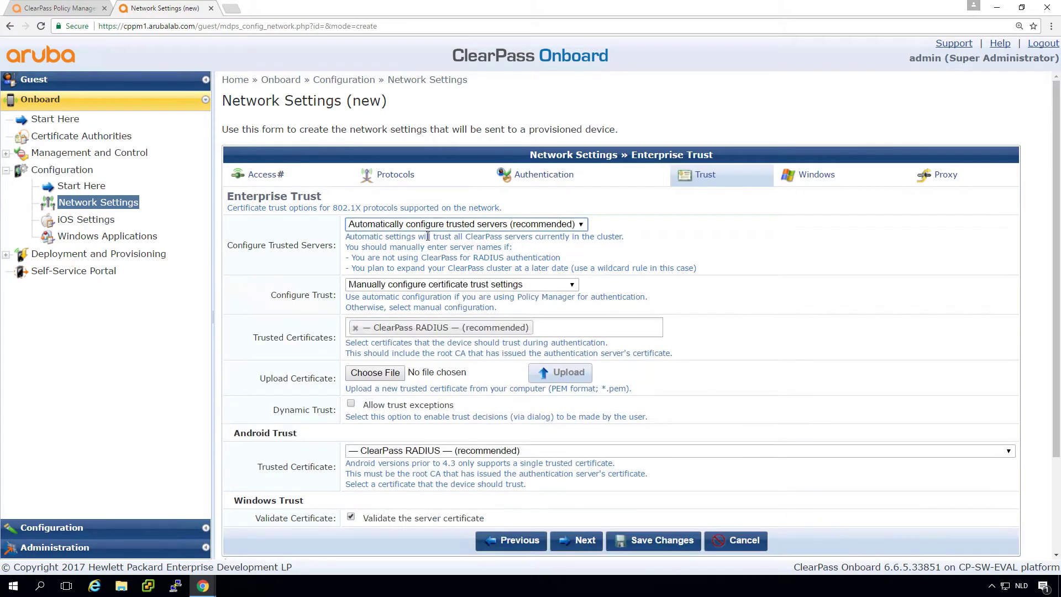
pyautogui.click(422, 285)
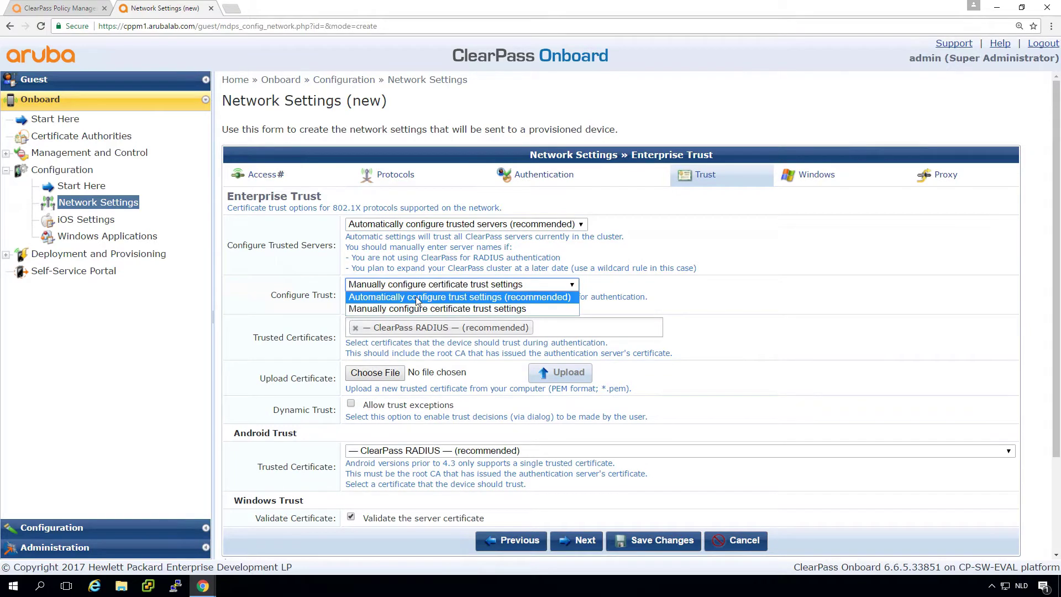
pyautogui.click(418, 298)
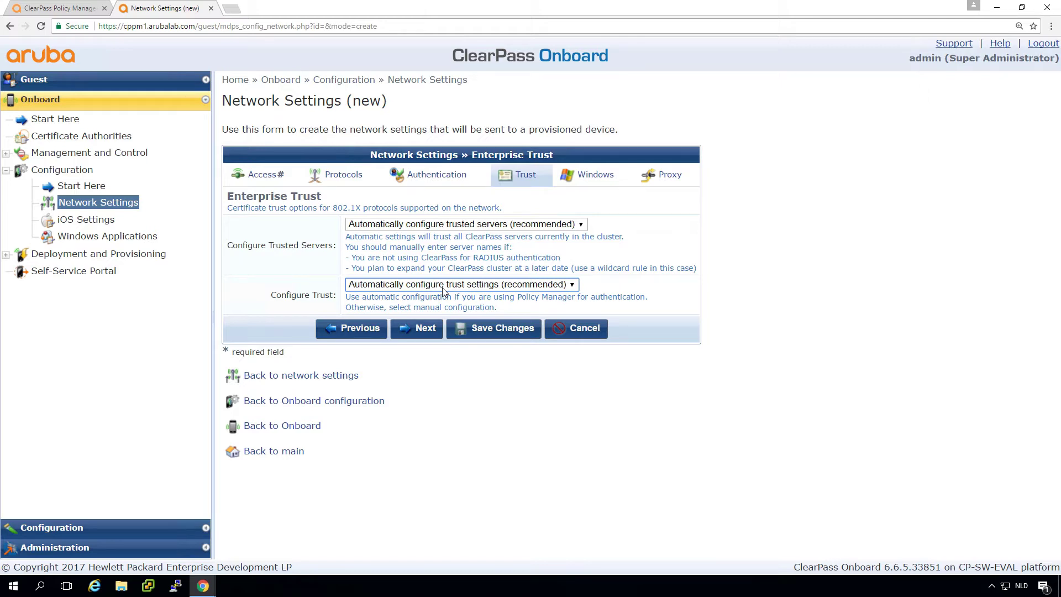
# - Accept the default Windows networking settings, leave the proxy type at None, and save the new network
pyautogui.click(410, 327)
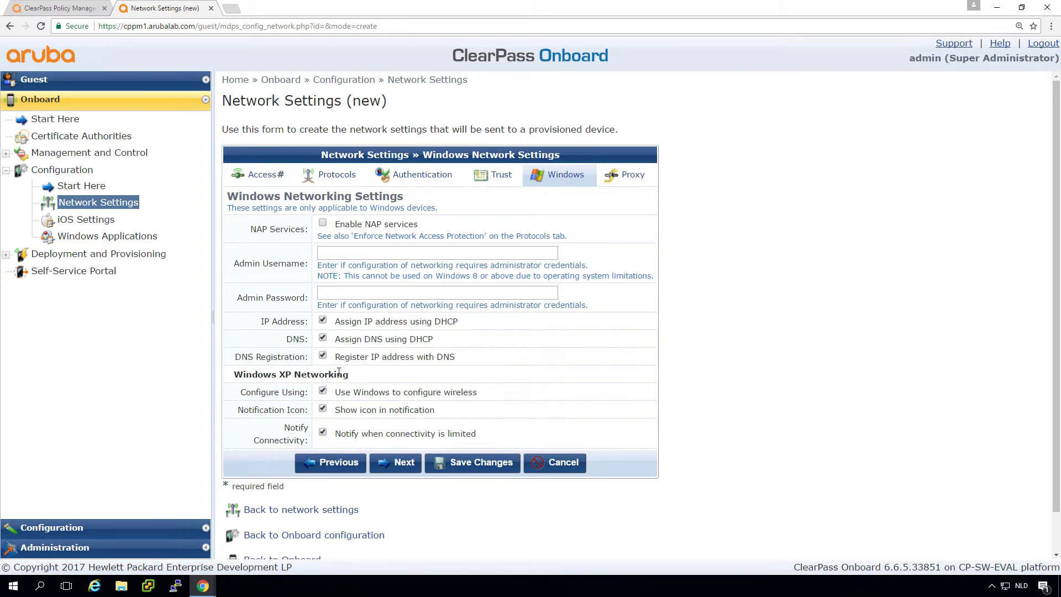
pyautogui.click(402, 466)
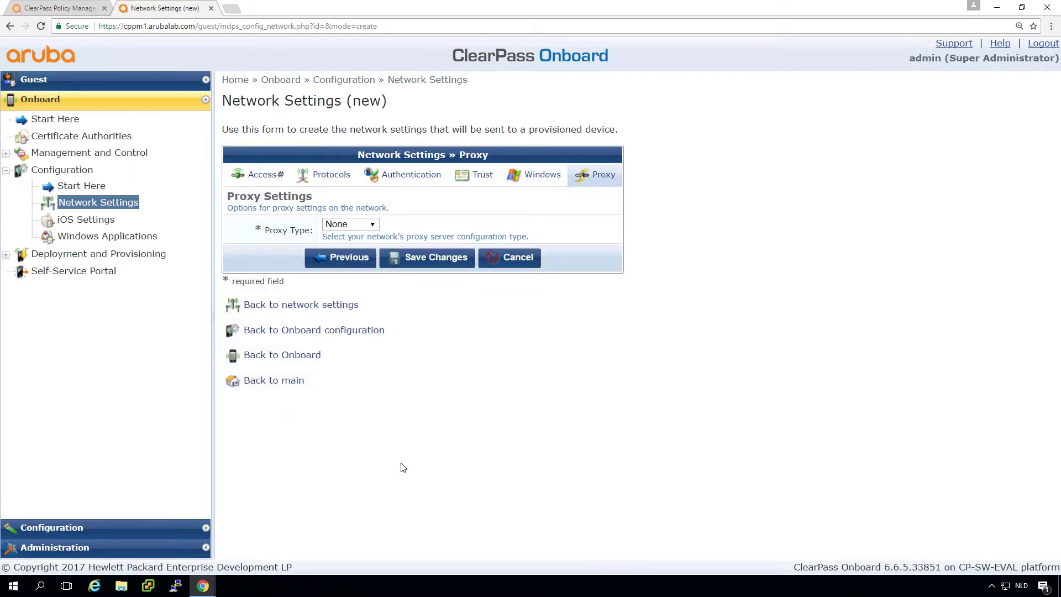
pyautogui.click(433, 261)
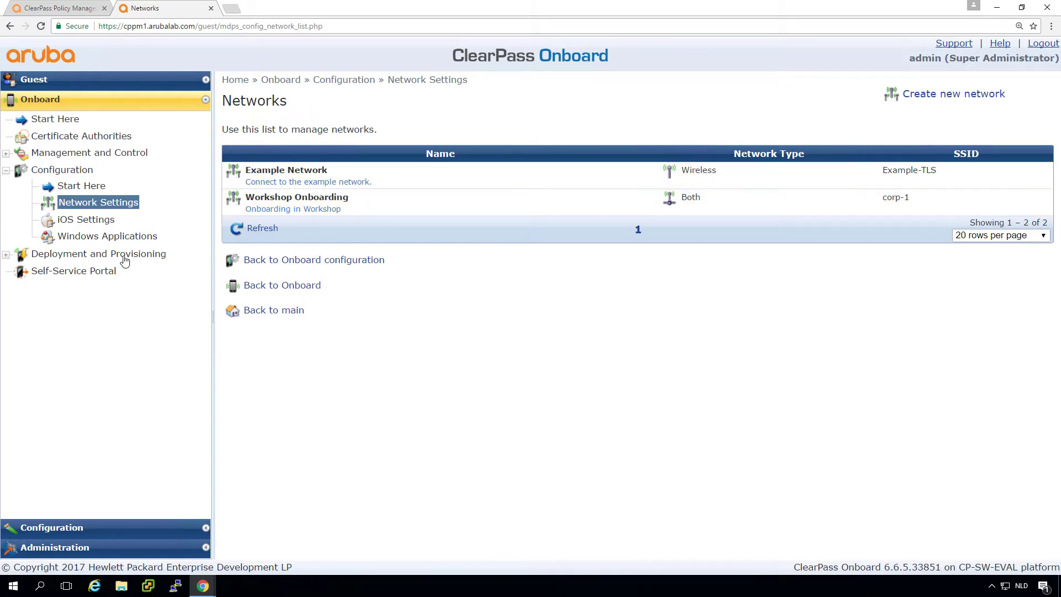
# - Create a new configuration profile under Deployment and Provisioning and name it "Workshop Onboard"
pyautogui.click(95, 255)
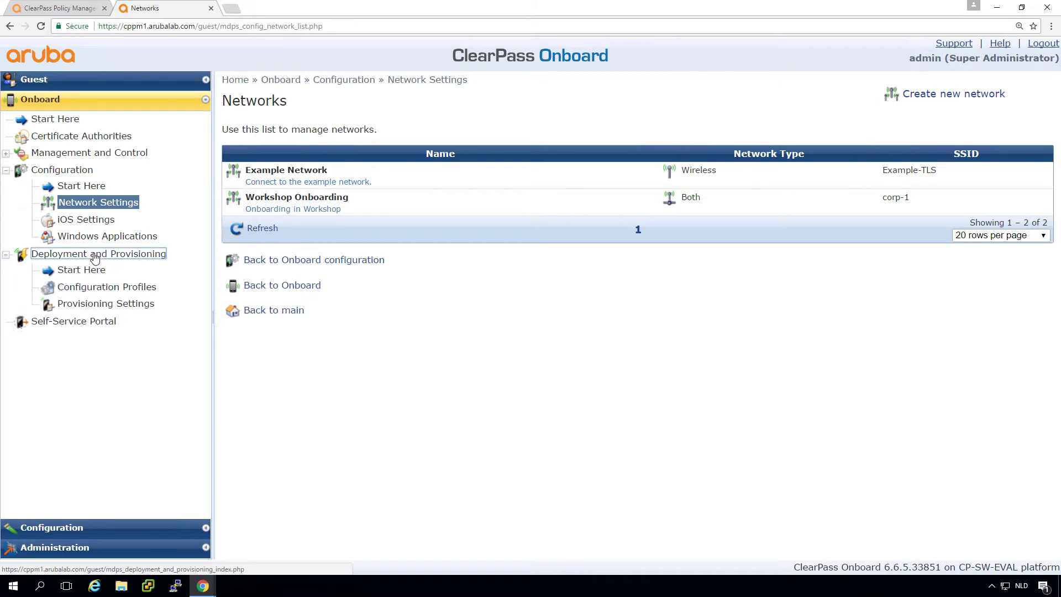
pyautogui.click(86, 289)
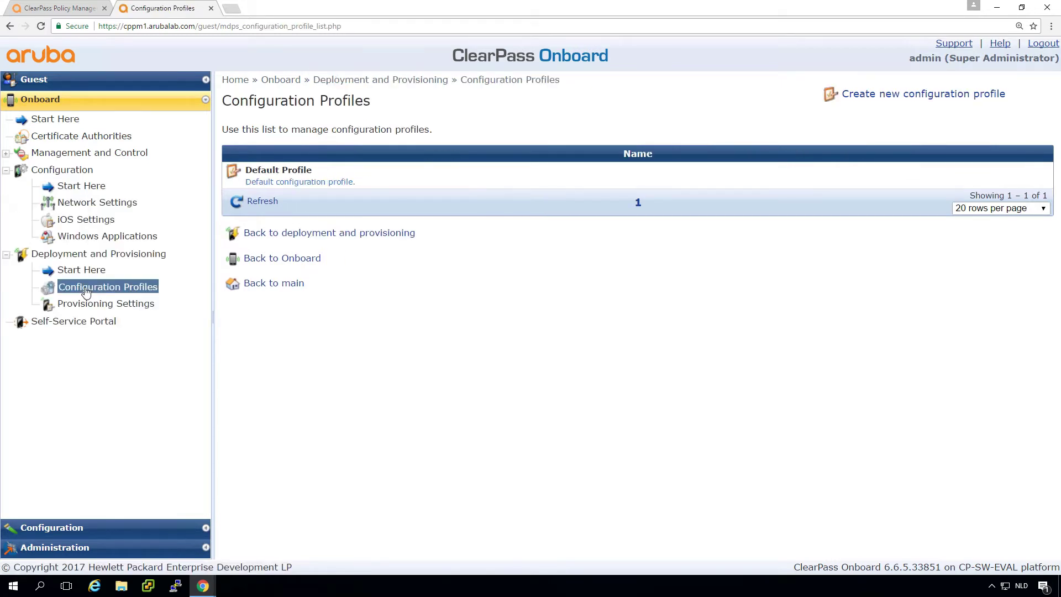
pyautogui.click(892, 96)
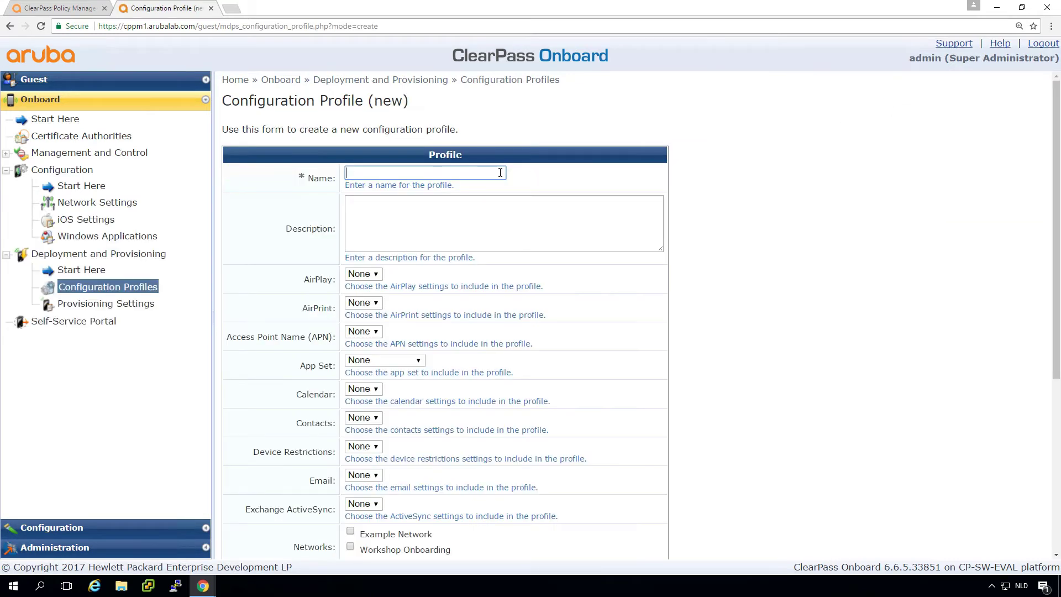
pyautogui.click(469, 176)
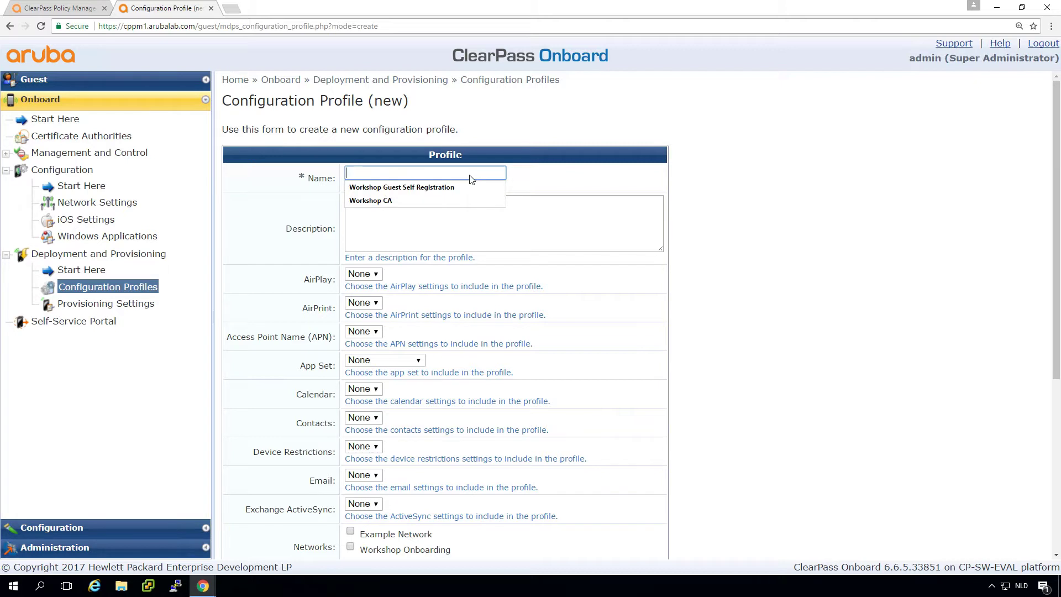
pyautogui.write('Workshop Onboard')
# - Include the Workshop Onboarding network in the configuration profile and save the profile
pyautogui.click(793, 291)
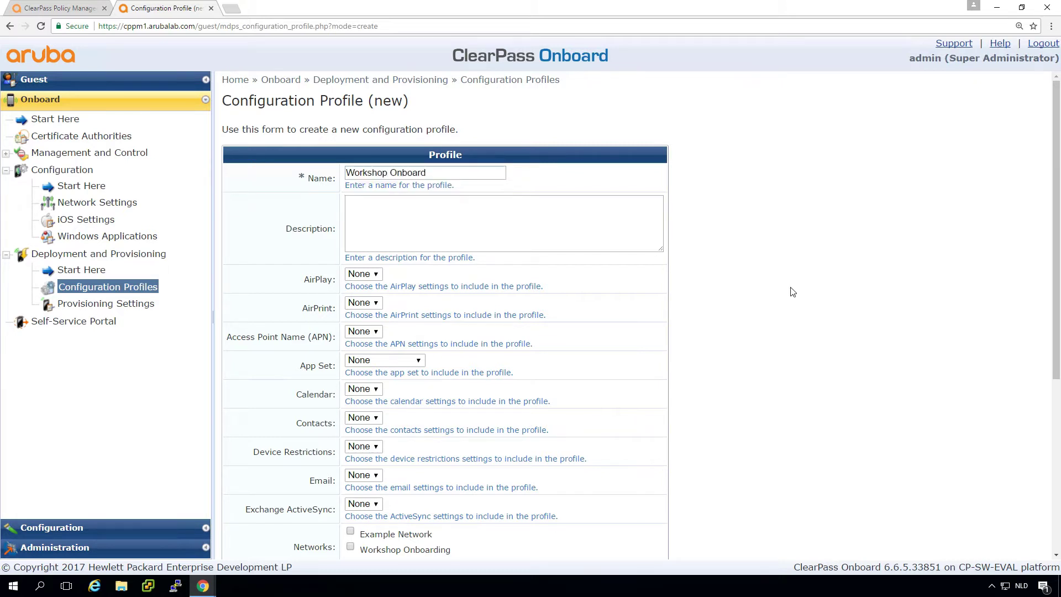
pyautogui.scroll(-5, 793, 292)
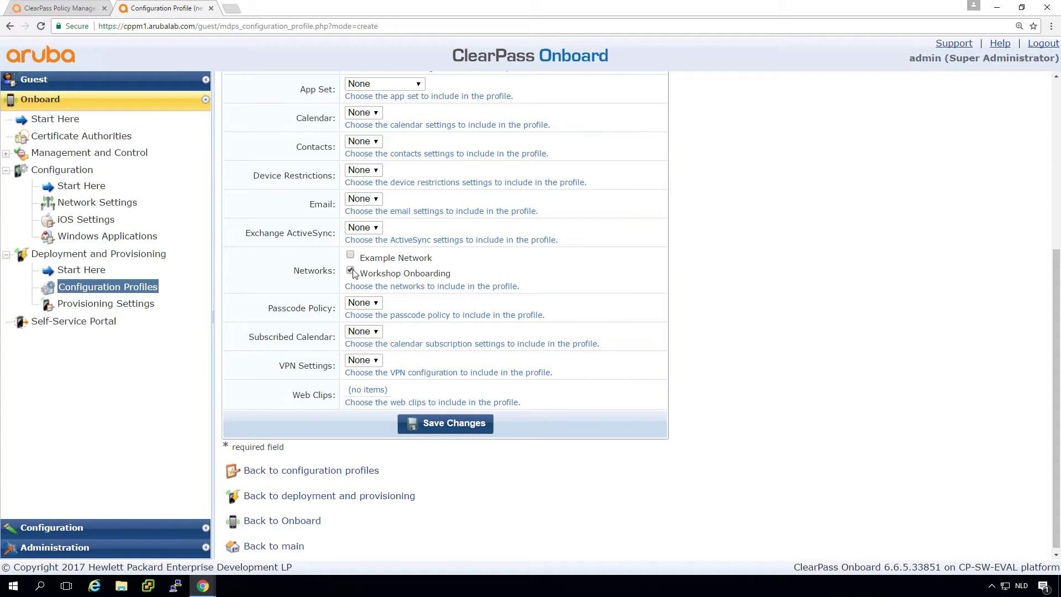
pyautogui.click(428, 423)
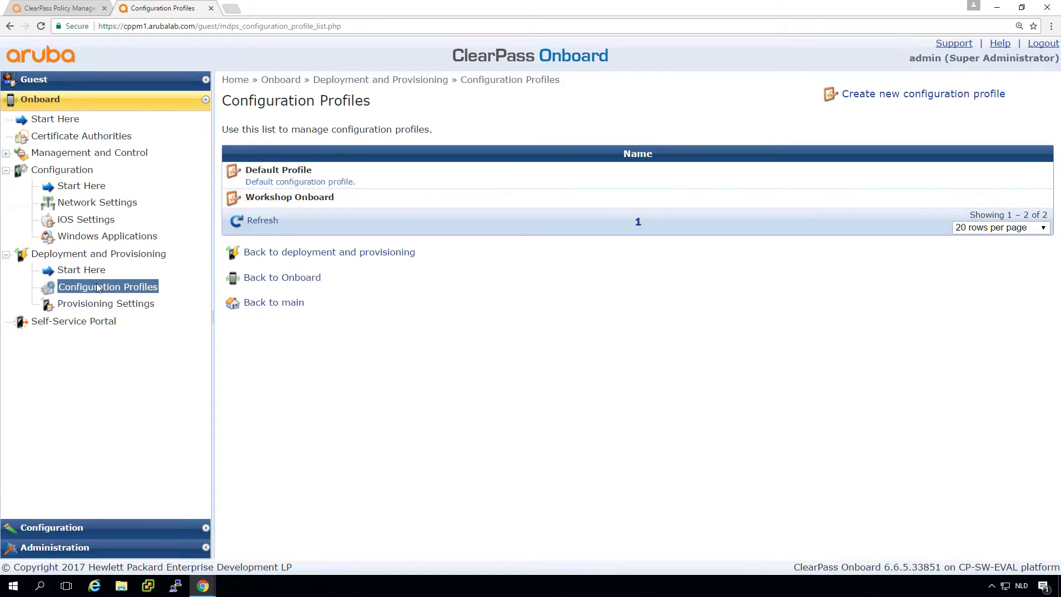
# - Create new device provisioning settings under Deployment and Provisioning and name them "Workshop Onboard"
pyautogui.click(93, 306)
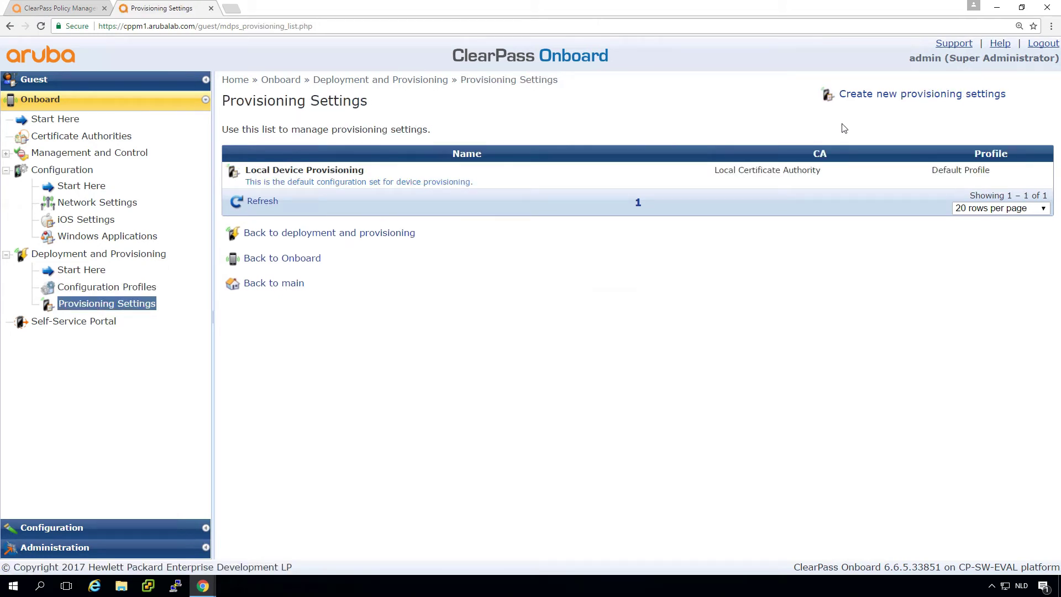
pyautogui.click(889, 95)
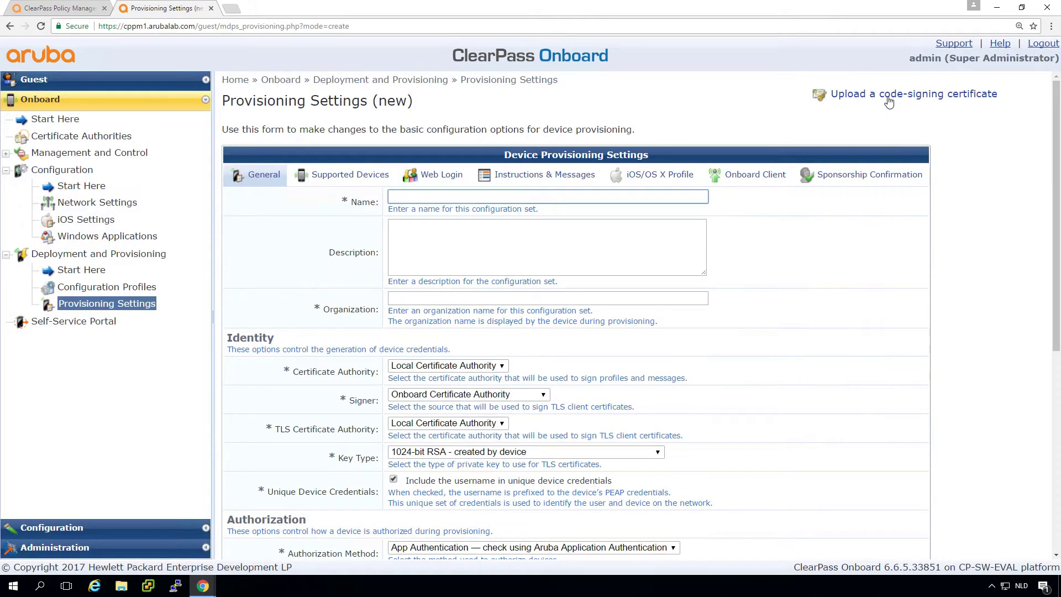
pyautogui.write('Worksh')
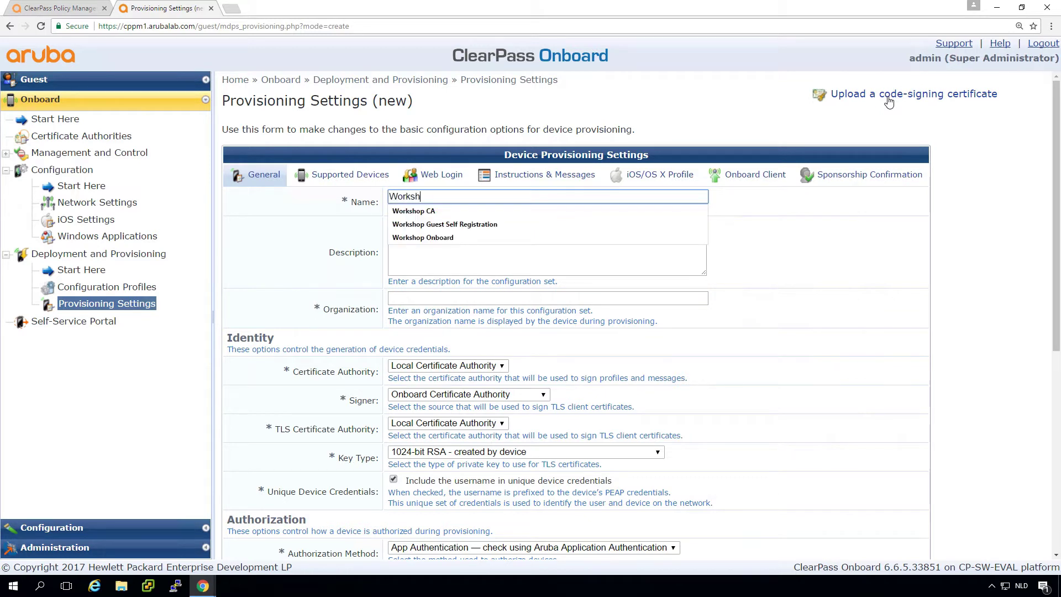
pyautogui.press('Down')
pyautogui.press('Down')
pyautogui.press('Down')
pyautogui.press('Tab')
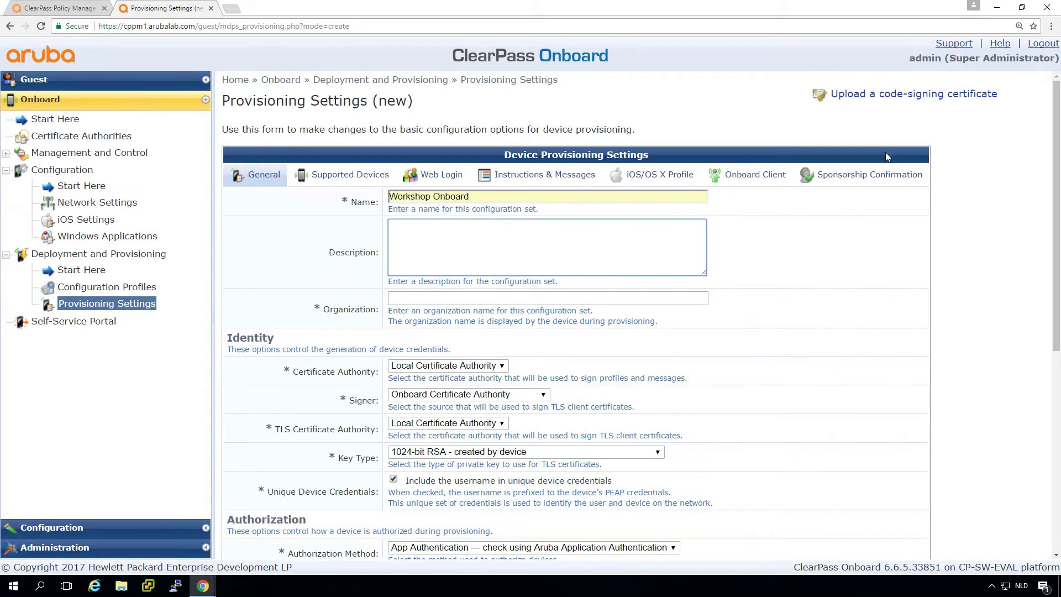
# - Enter the description "Aruba Workshop Onboarding" and set the organization to "ClearPass Workshop"
pyautogui.write('Aruba Workshop Onboarding')
pyautogui.click(675, 300)
pyautogui.write('Wor')
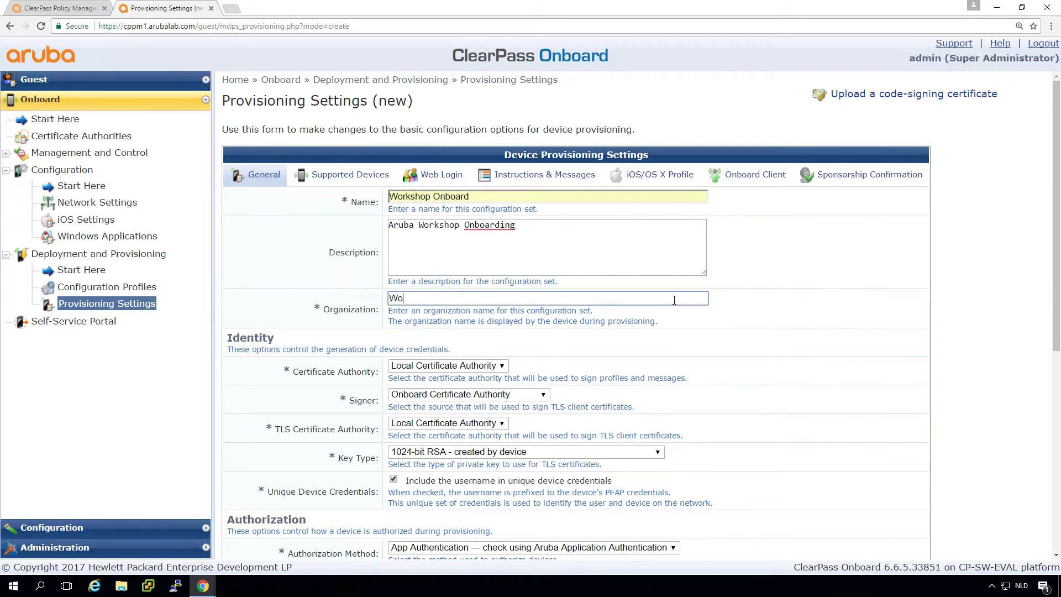
pyautogui.write('k')
pyautogui.write('shop')
pyautogui.write('ClearPass')
# - Set both certificate authorities to Workshop CA, keep Onboard Certificate Authority as signer, and set the key type to 2048-bit RSA created by device
pyautogui.click(490, 367)
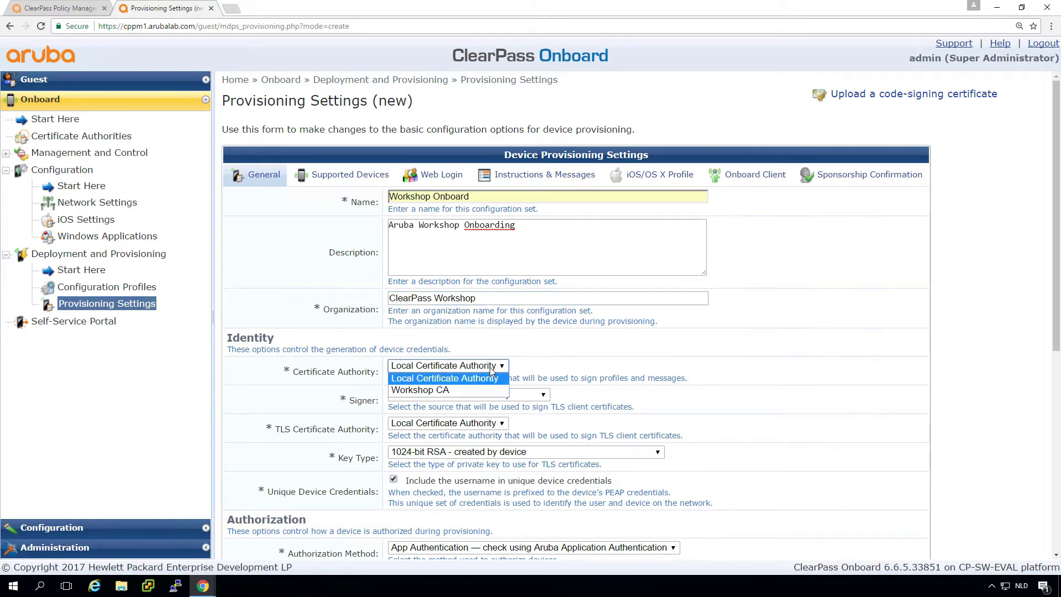
pyautogui.click(471, 391)
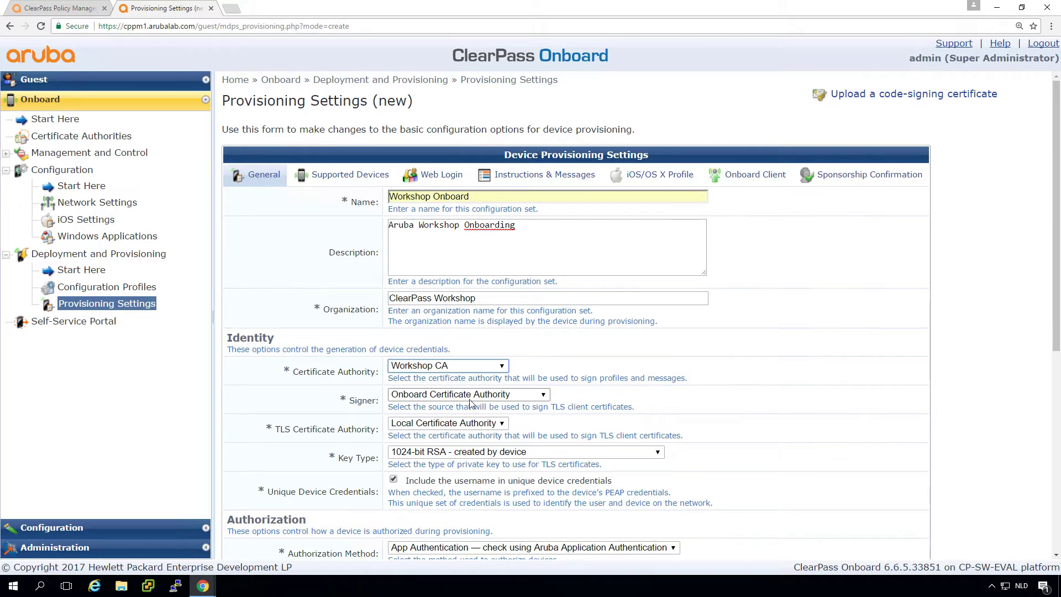
pyautogui.click(469, 396)
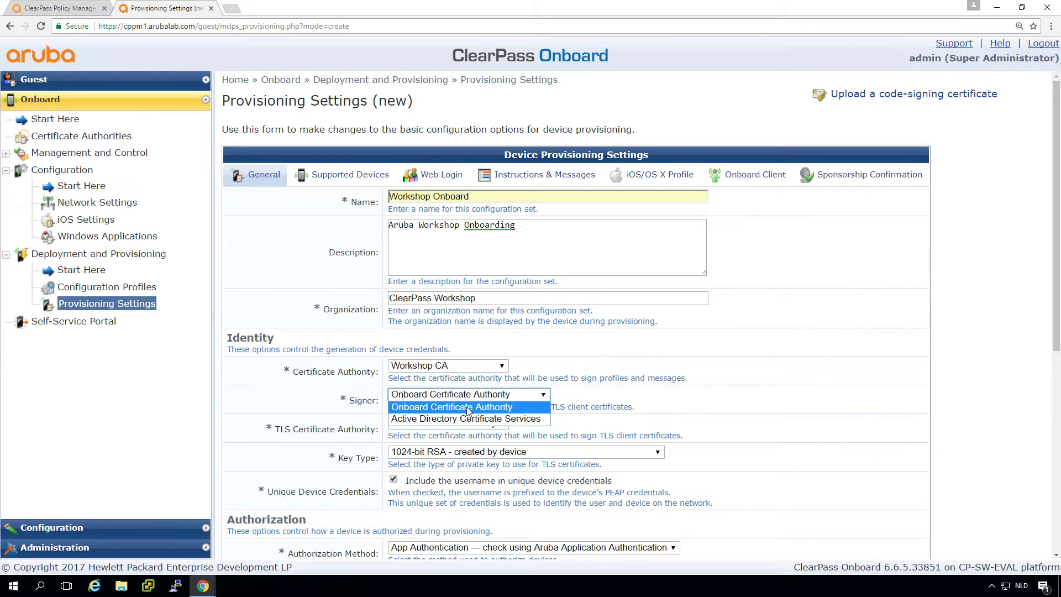
pyautogui.click(467, 407)
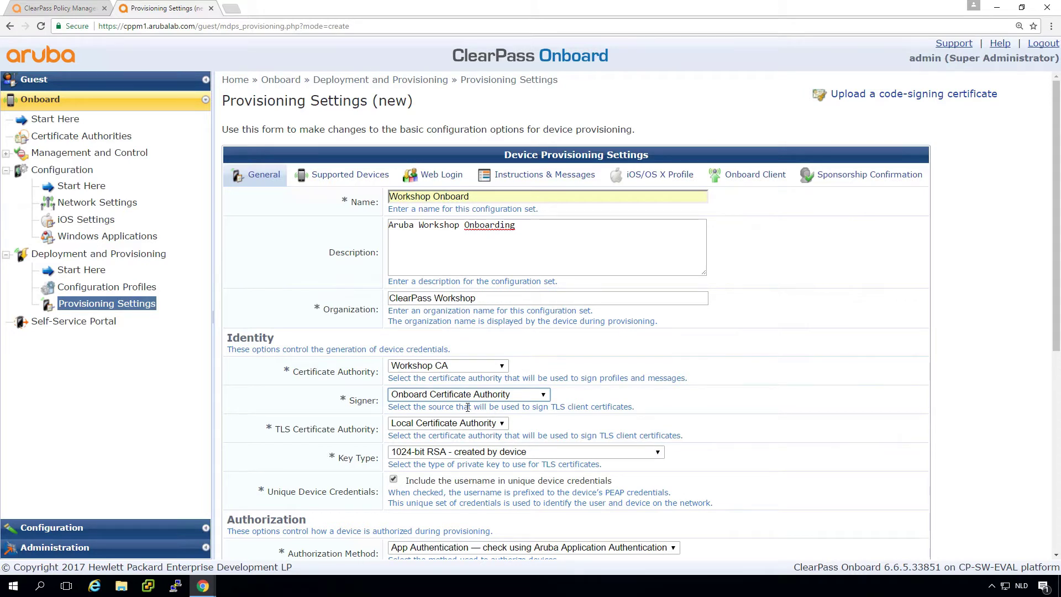
pyautogui.click(471, 424)
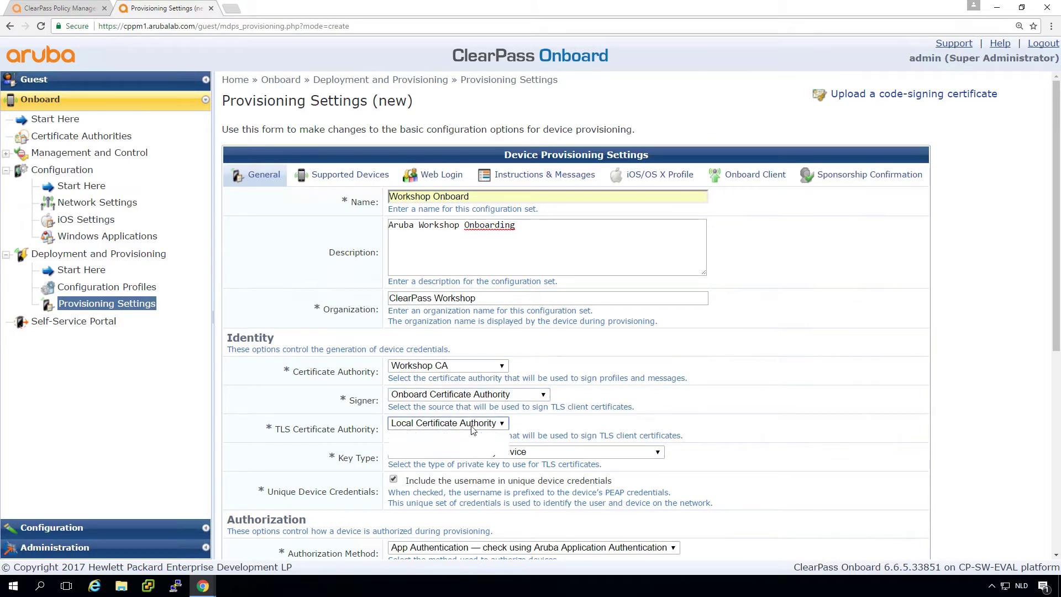
pyautogui.click(457, 449)
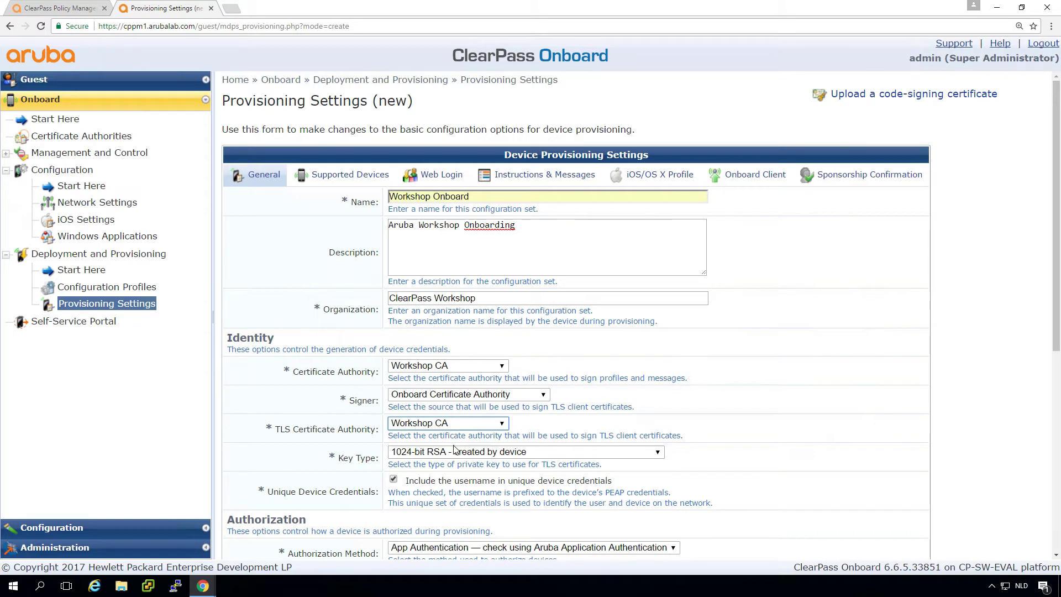
pyautogui.click(470, 455)
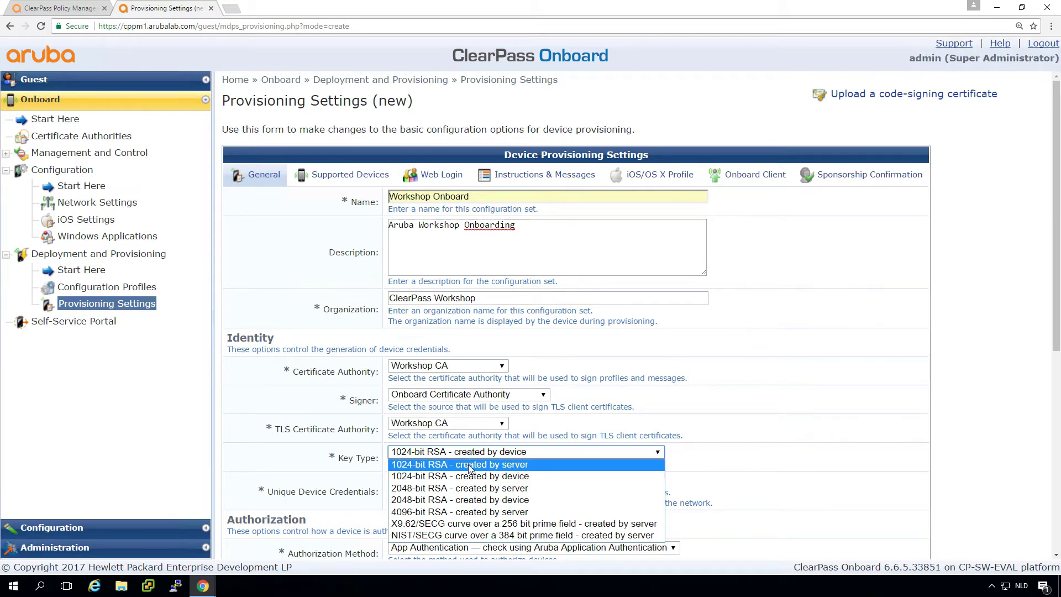
pyautogui.click(453, 501)
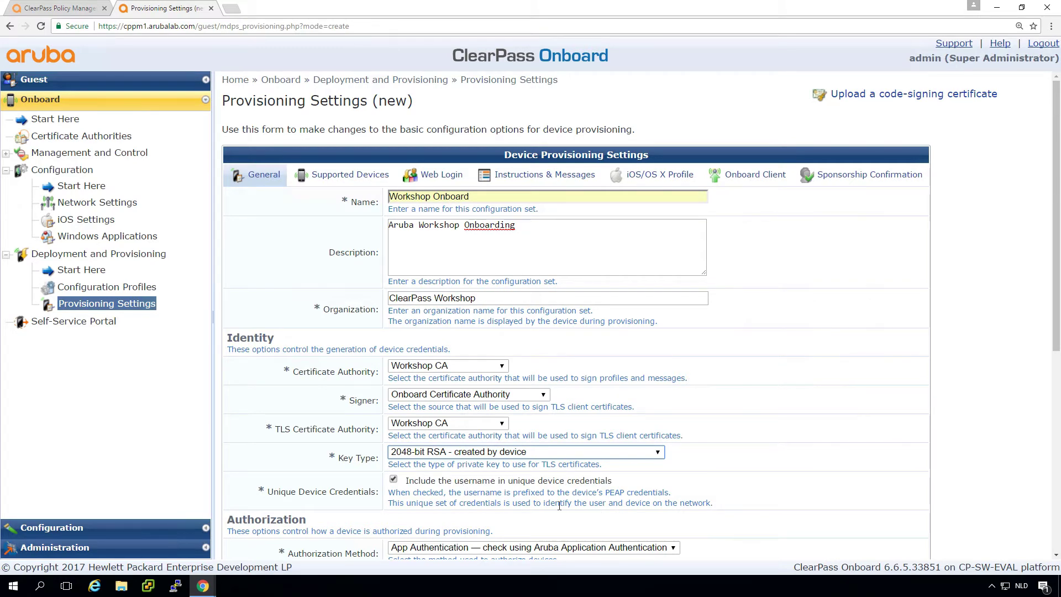
# - Keep App Authentication as the authorization method and assign the Workshop Onboard configuration profile
pyautogui.scroll(-4, 561, 513)
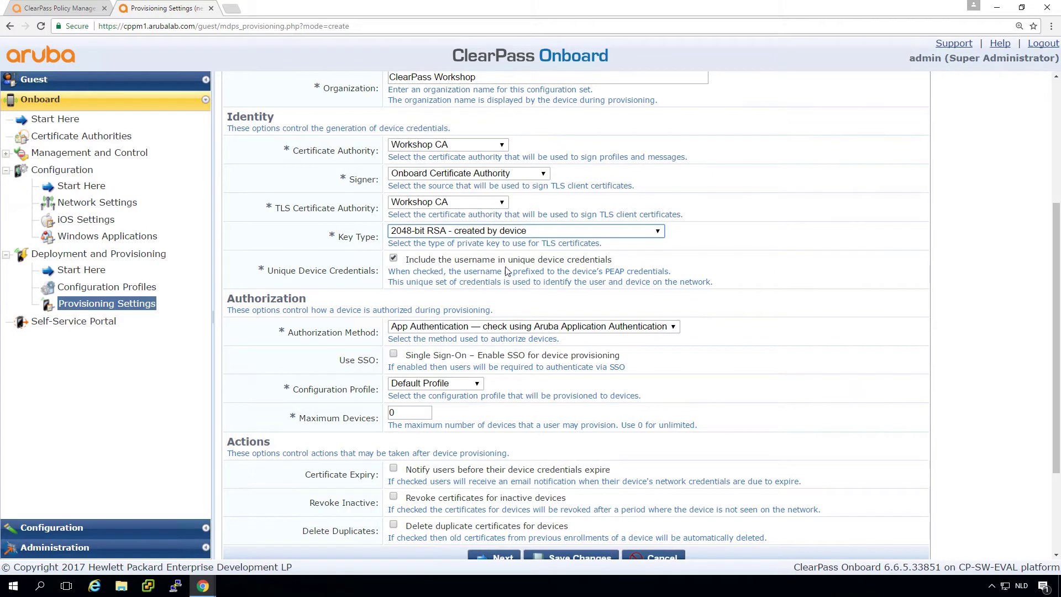
pyautogui.click(503, 333)
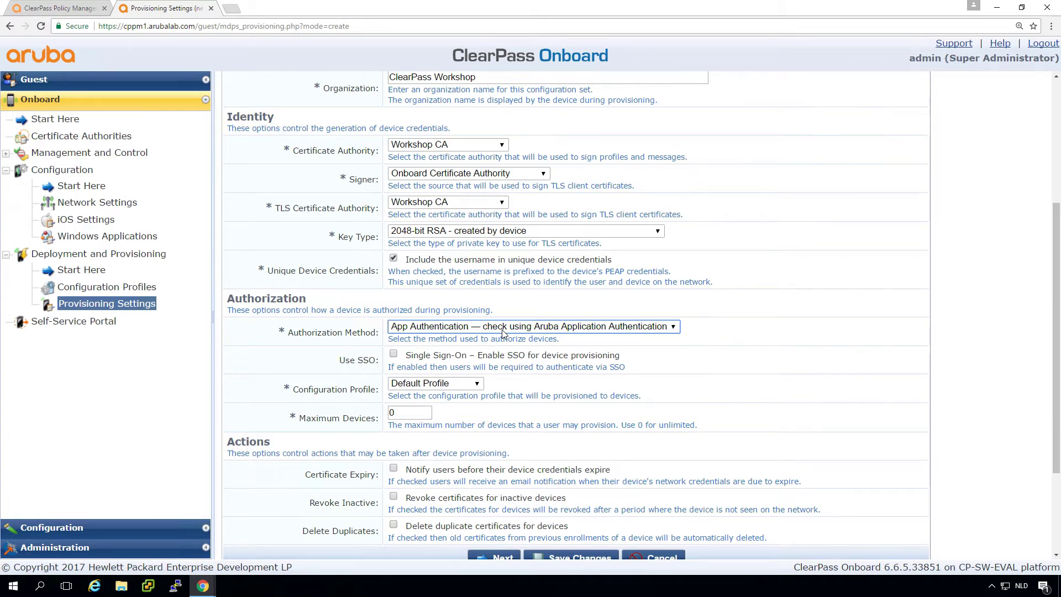
pyautogui.click(502, 330)
pyautogui.click(502, 330)
pyautogui.click(441, 384)
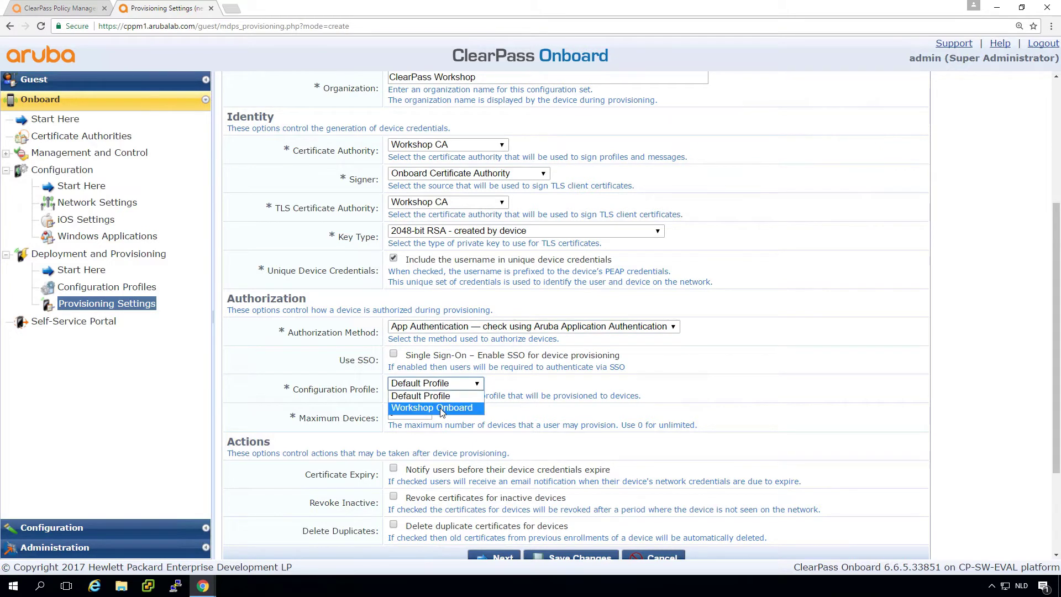
pyautogui.click(441, 409)
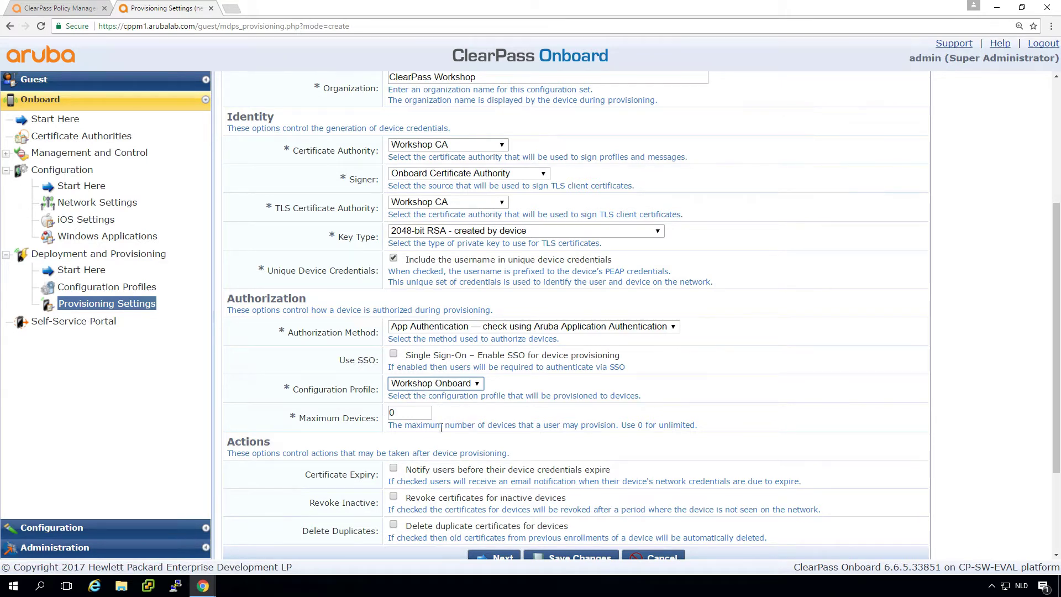
# - Limit the maximum number of devices a user may provision to 4
pyautogui.click(400, 413)
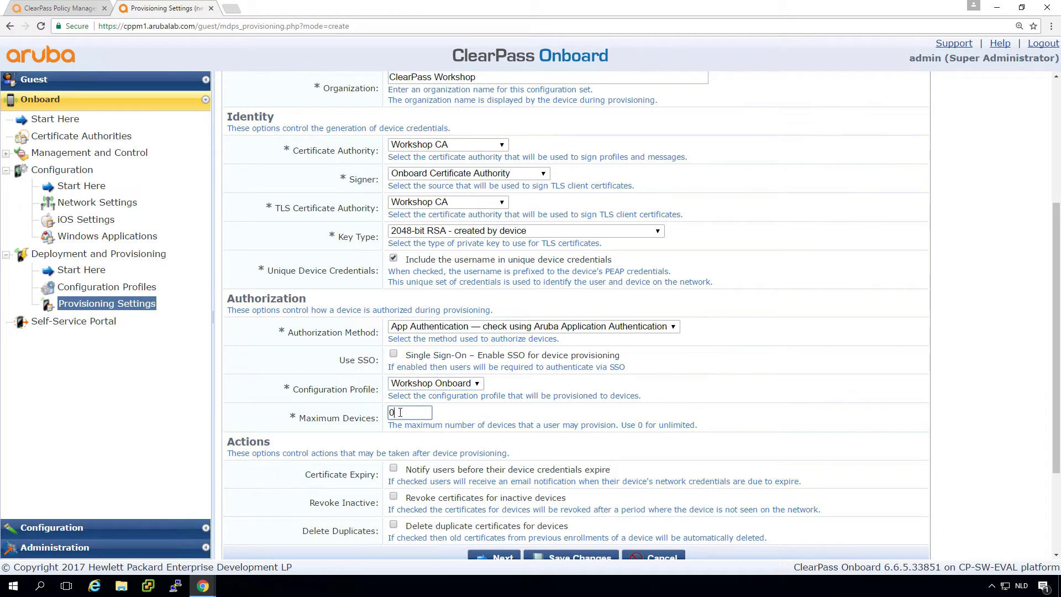
pyautogui.press('BackSpace')
pyautogui.write('4')
pyautogui.click(509, 437)
pyautogui.scroll(-2, 486, 470)
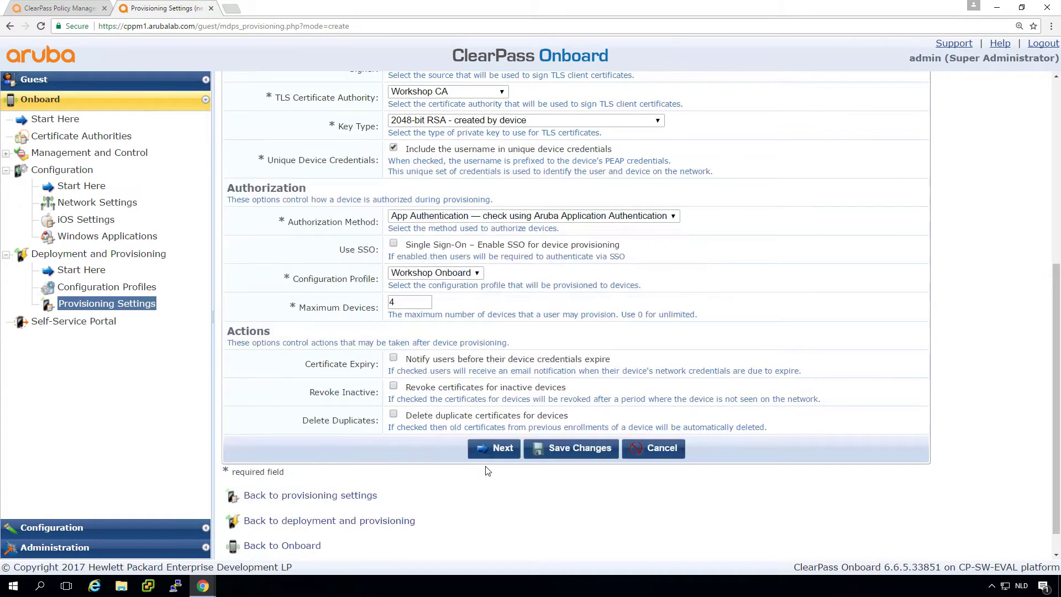
pyautogui.click(393, 359)
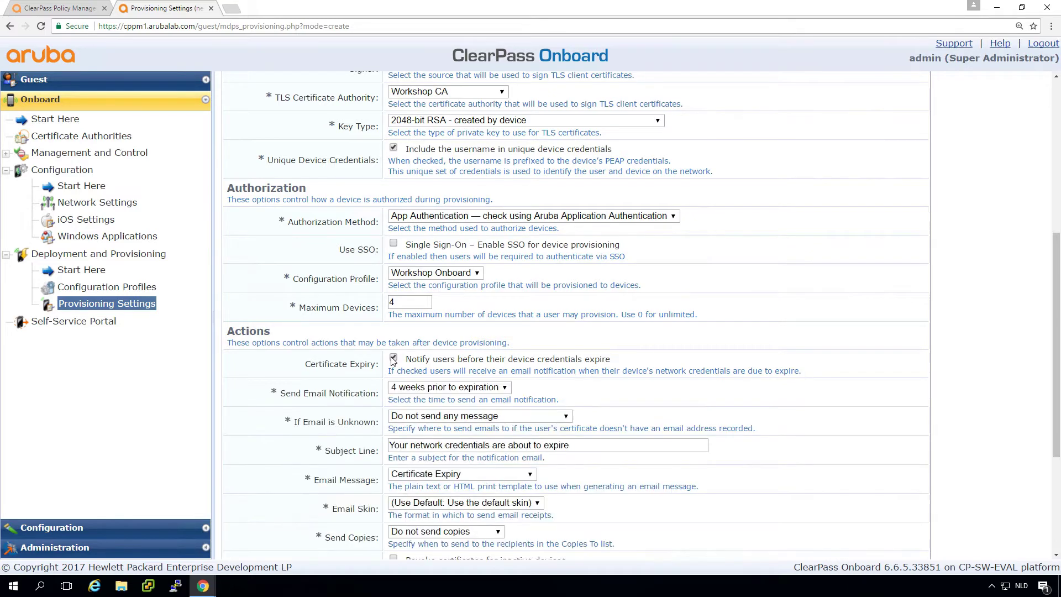
pyautogui.click(422, 387)
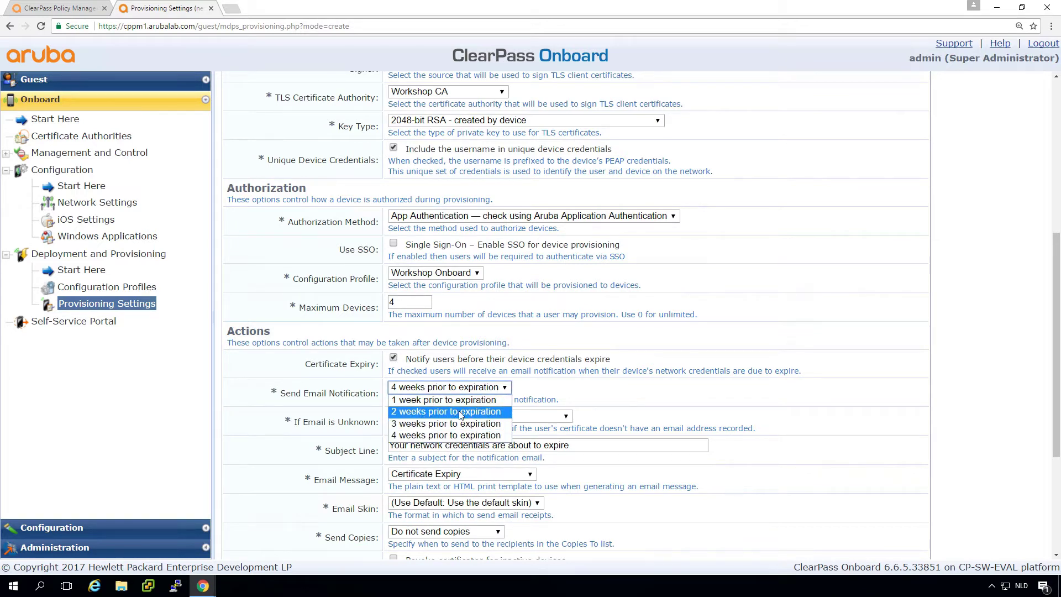
pyautogui.click(648, 393)
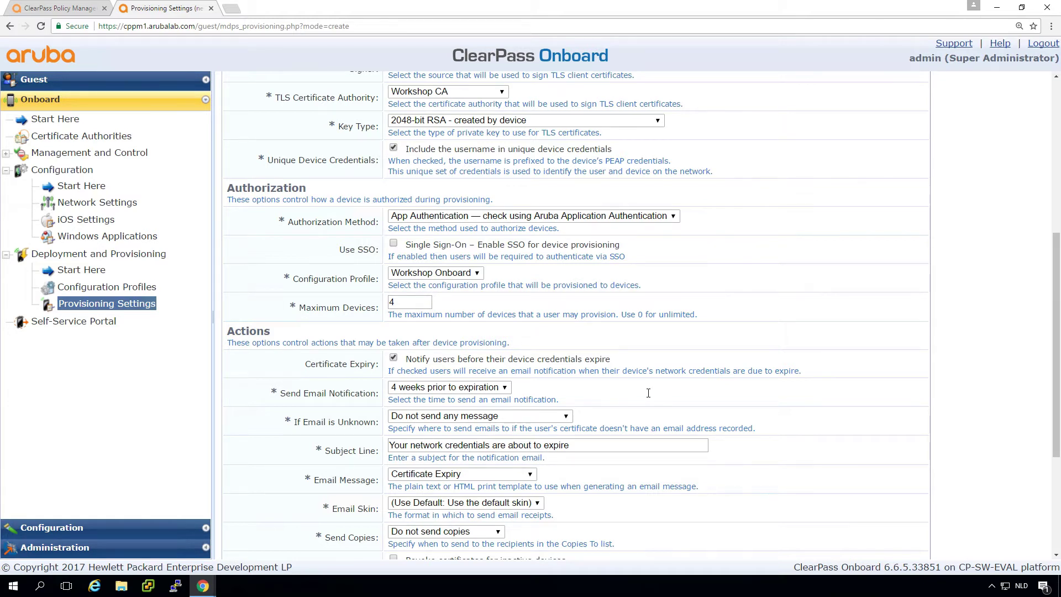
pyautogui.click(394, 358)
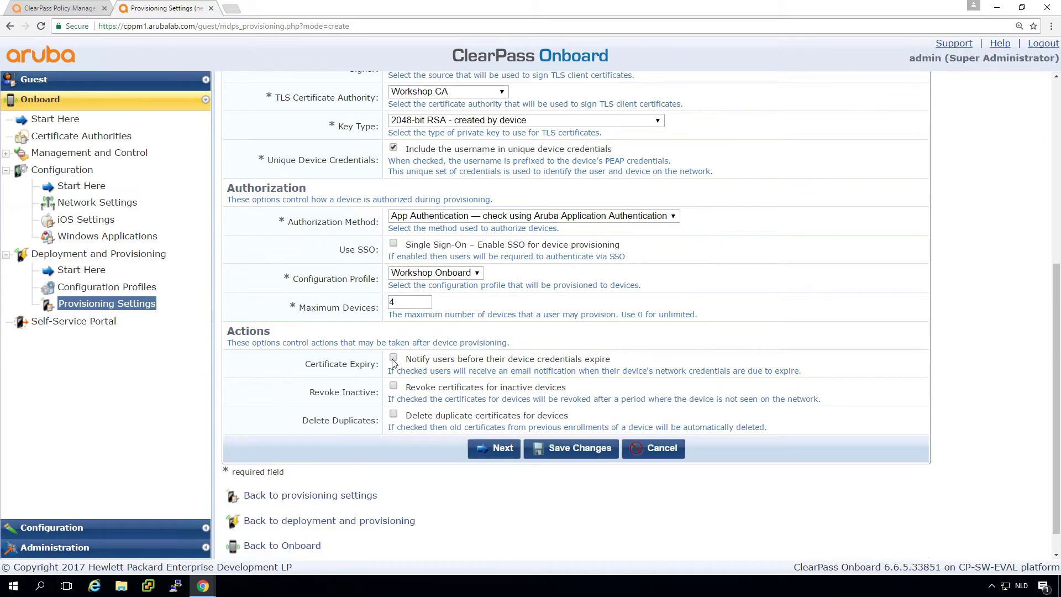
# - Enable certificate revocation for inactive devices with a 30-day inactivity period, and enable provisioning of web-based devices
pyautogui.click(394, 386)
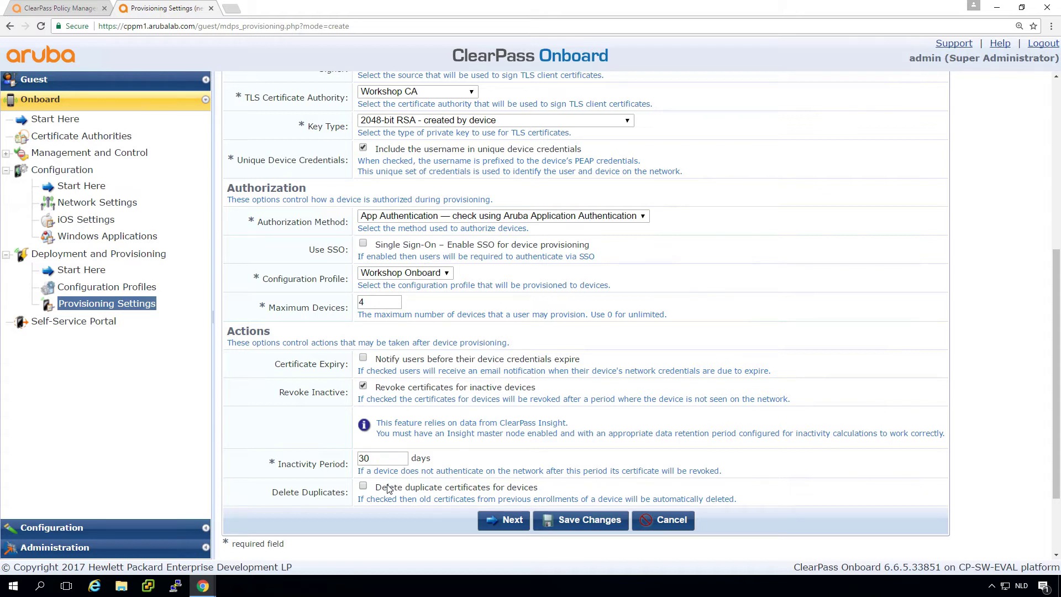
pyautogui.click(503, 521)
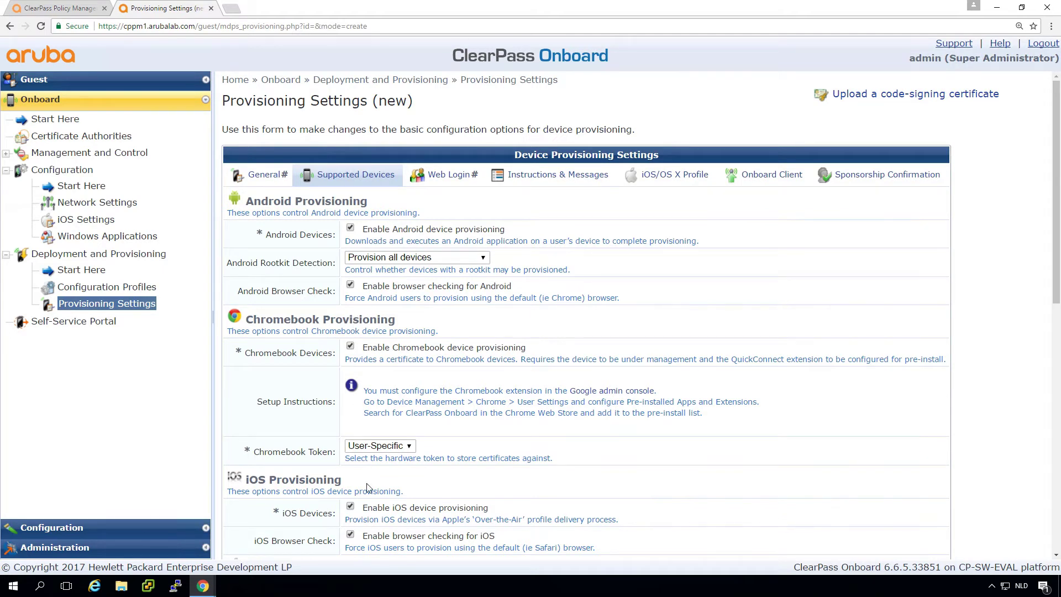
pyautogui.scroll(-10, 520, 514)
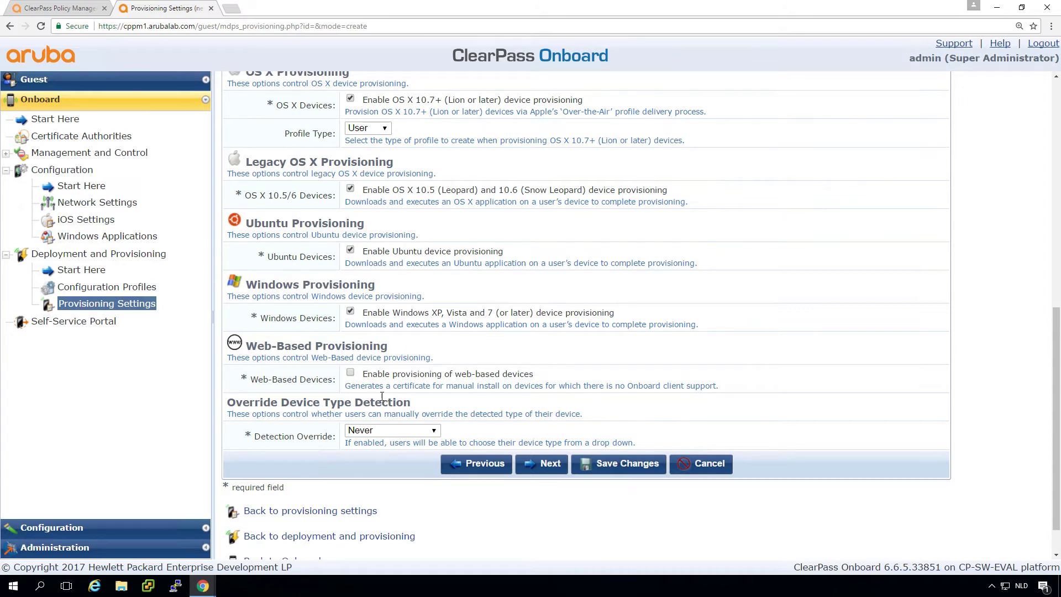
pyautogui.click(350, 374)
pyautogui.click(548, 466)
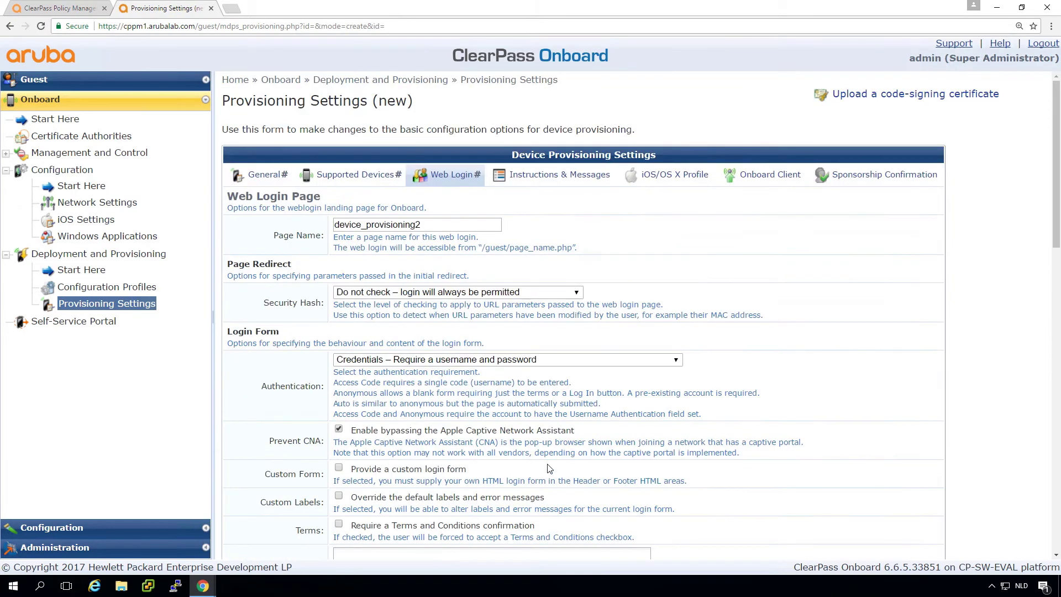
# - Replace the page name of the web login page with "workshop_onboard"
pyautogui.click(425, 225)
pyautogui.press('BackSpace')
pyautogui.press('BackSpace')
pyautogui.press('BackSpace')
pyautogui.press('BackSpace')
pyautogui.press('BackSpace')
pyautogui.press('BackSpace')
pyautogui.press('BackSpace')
pyautogui.press('BackSpace')
pyautogui.press('BackSpace')
pyautogui.press('BackSpace')
pyautogui.press('BackSpace')
pyautogui.press('BackSpace')
pyautogui.press('BackSpace')
pyautogui.press('BackSpace')
pyautogui.press('BackSpace')
pyautogui.press('BackSpace')
pyautogui.press('BackSpace')
pyautogui.press('BackSpace')
pyautogui.press('BackSpace')
pyautogui.press('BackSpace')
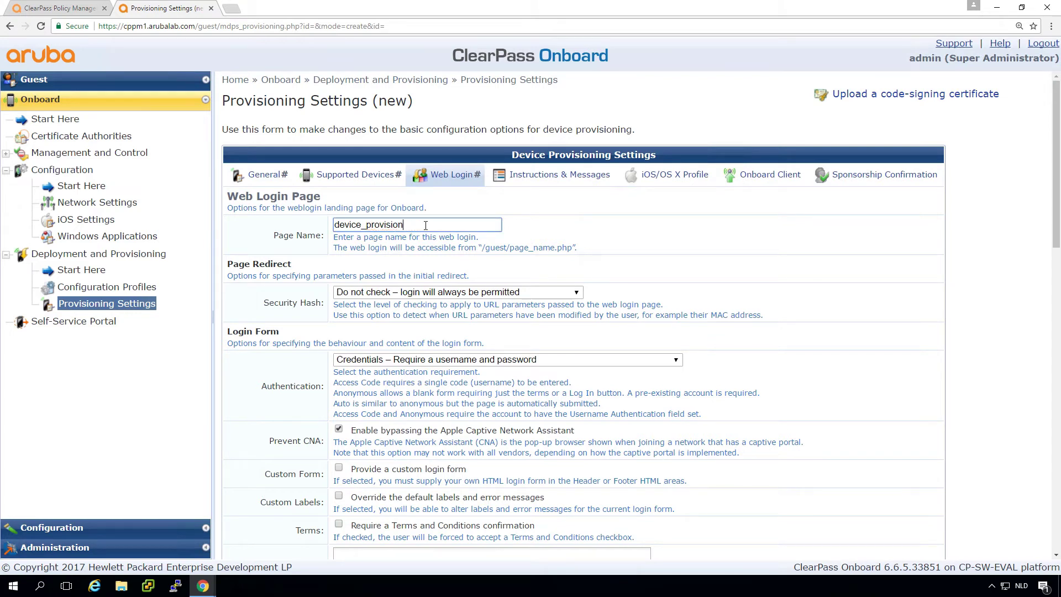
pyautogui.write('workshop_onboard')
# - Set the web login page's skin to Galleria Skin and continue to the instructions and messages settings
pyautogui.moveTo(1056, 231); pyautogui.dragTo(1057, 357)
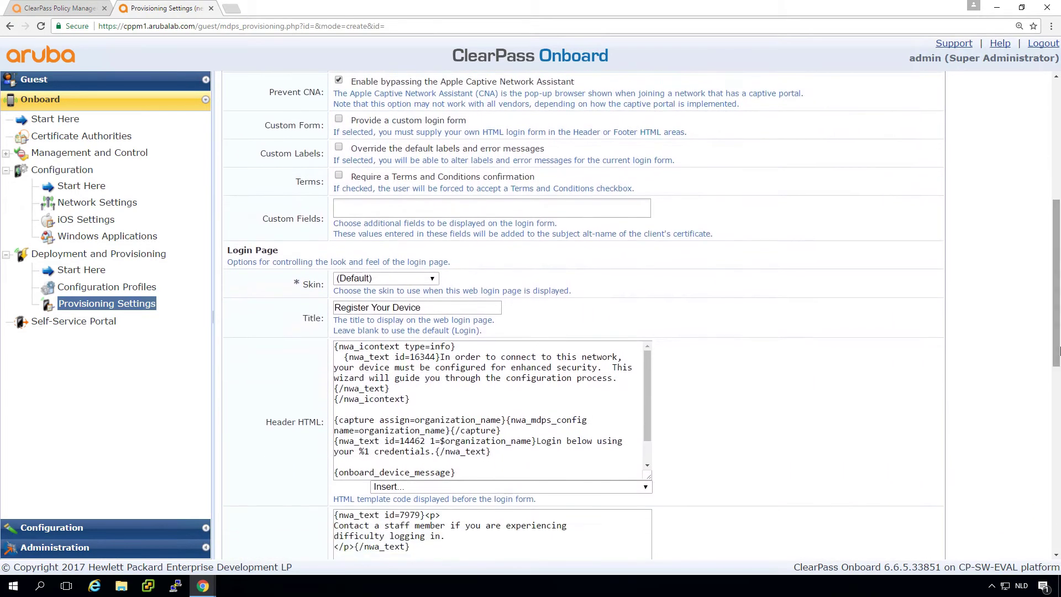
pyautogui.click(400, 280)
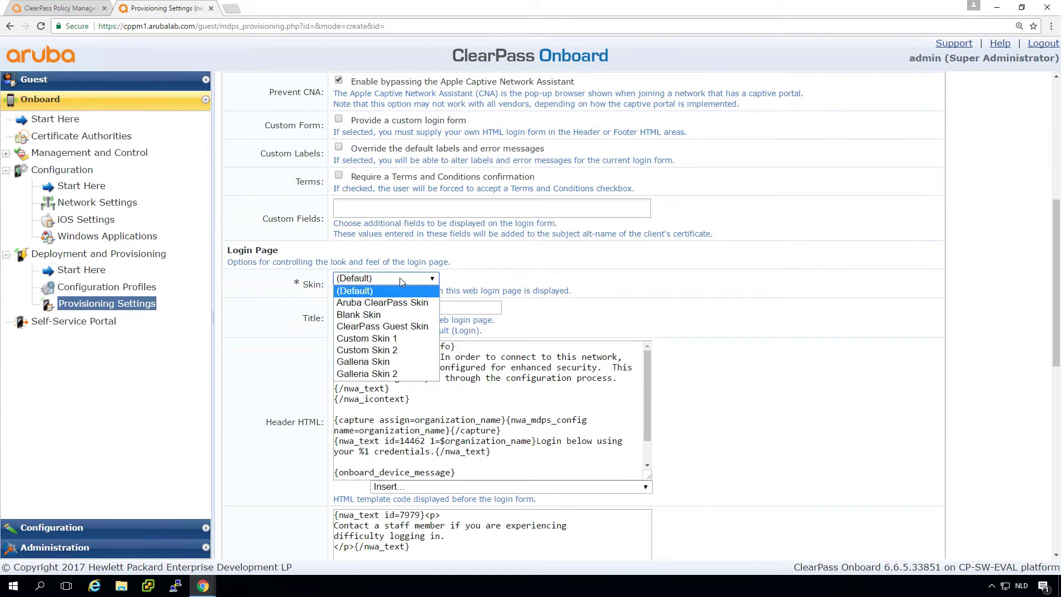
pyautogui.click(390, 362)
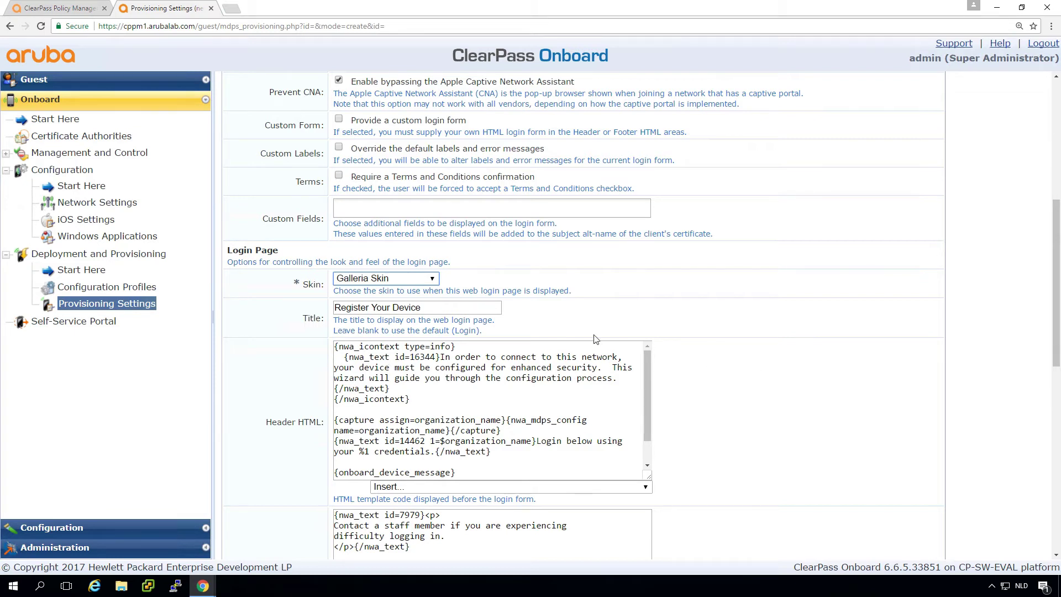
pyautogui.moveTo(1055, 303); pyautogui.dragTo(1059, 470)
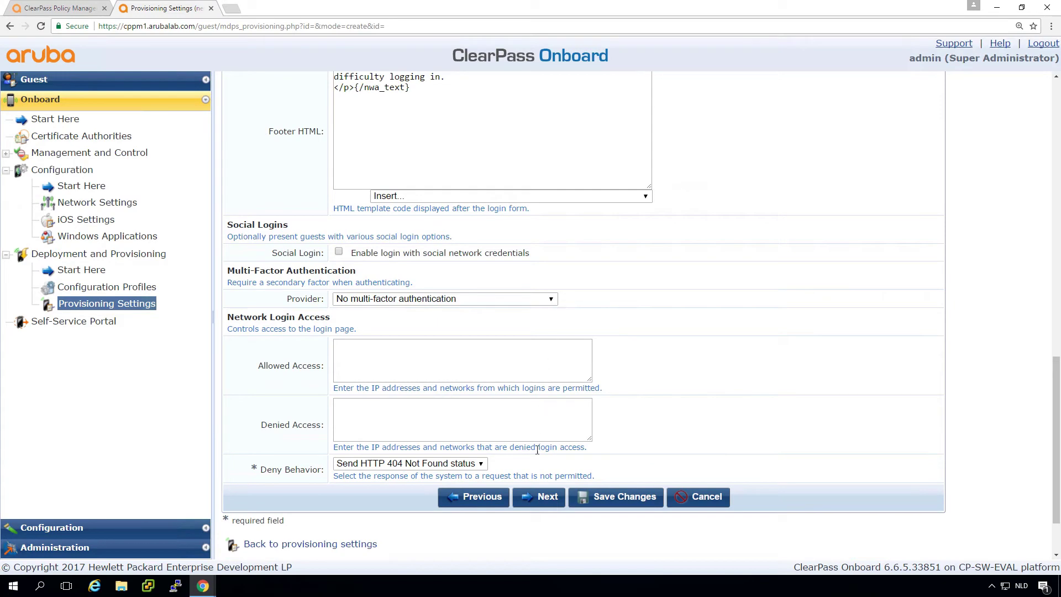
pyautogui.click(546, 503)
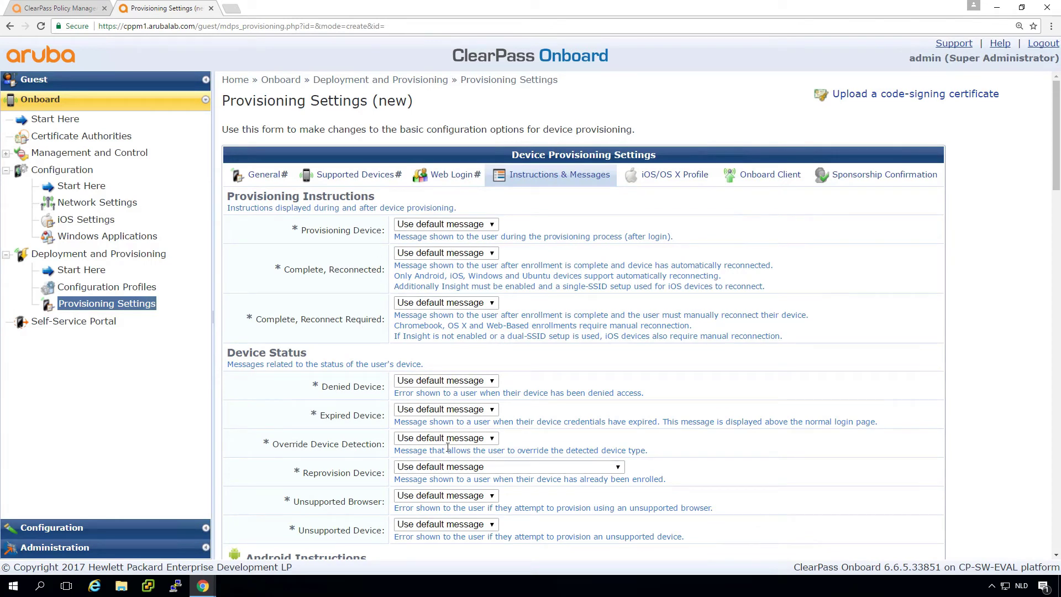
pyautogui.click(453, 224)
pyautogui.click(452, 249)
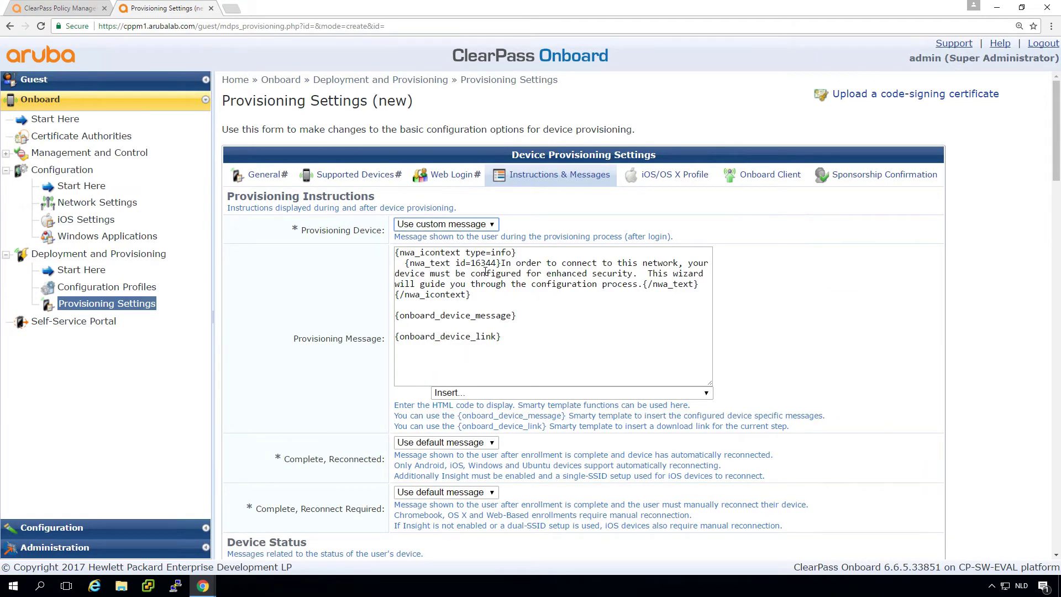
pyautogui.click(452, 224)
pyautogui.click(443, 236)
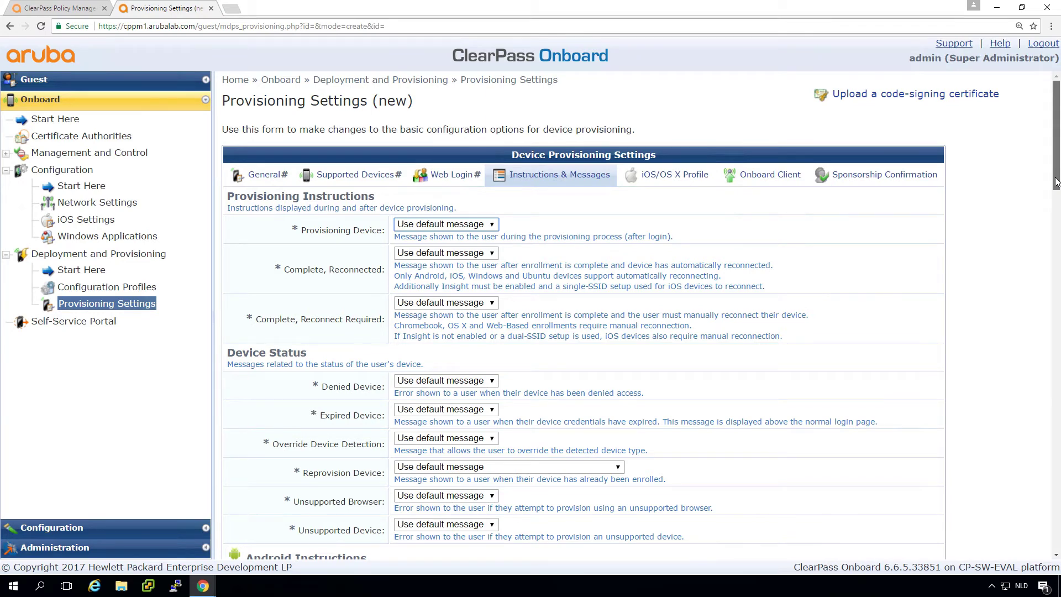
# - Keep the default instructions and messages and the default iOS/OS X profile settings, and continue to the Onboard Client settings
pyautogui.moveTo(1056, 182); pyautogui.dragTo(1057, 553)
pyautogui.click(540, 419)
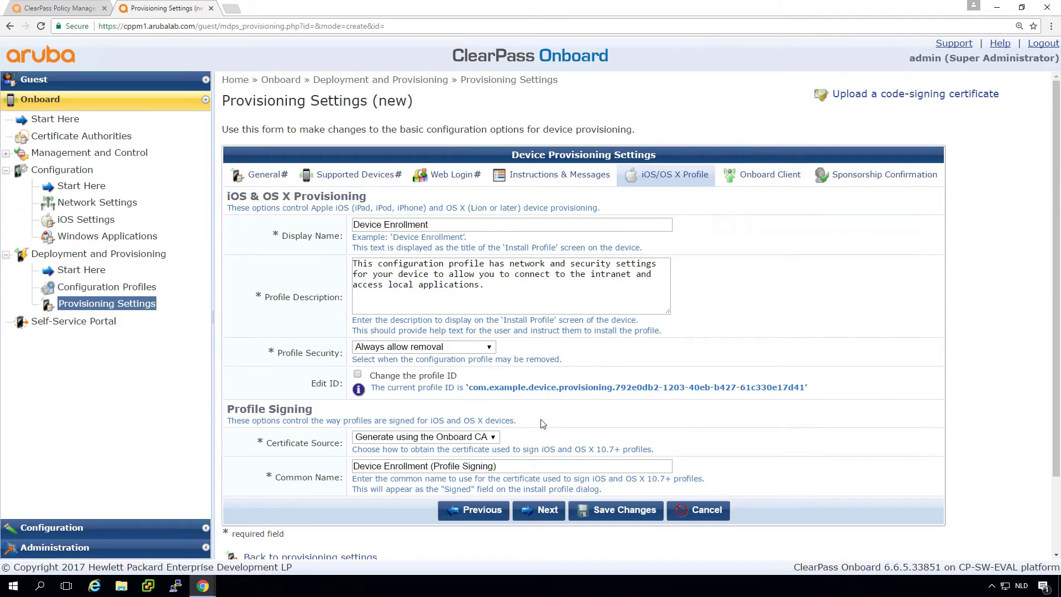
pyautogui.click(484, 437)
pyautogui.click(484, 438)
pyautogui.click(542, 512)
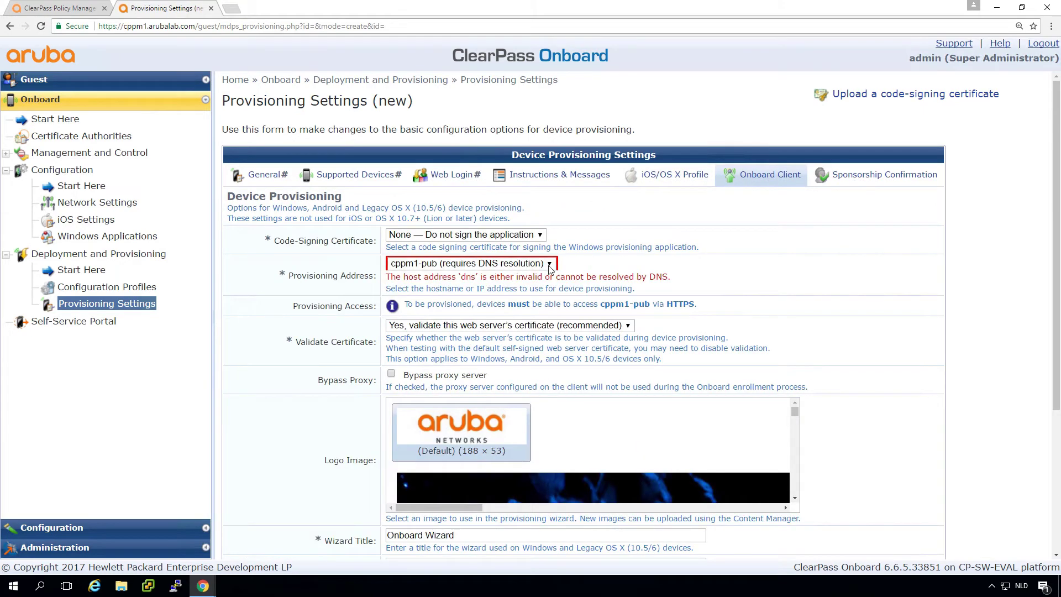
# - Set the provisioning address to another hostname, cppm1-pub.arubalab.com
pyautogui.click(486, 267)
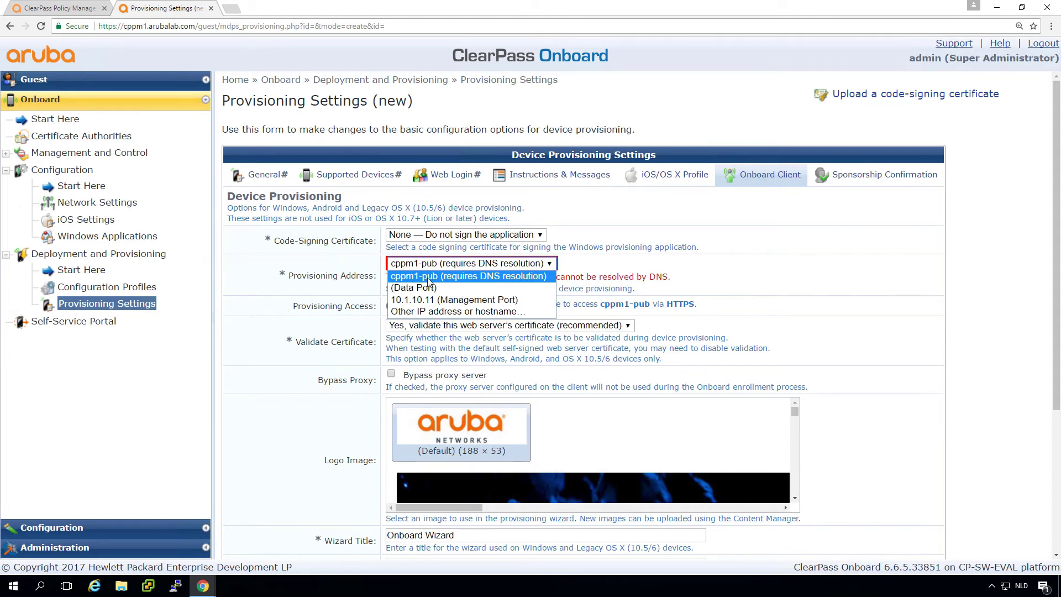
pyautogui.click(430, 312)
pyautogui.click(429, 308)
pyautogui.write('c')
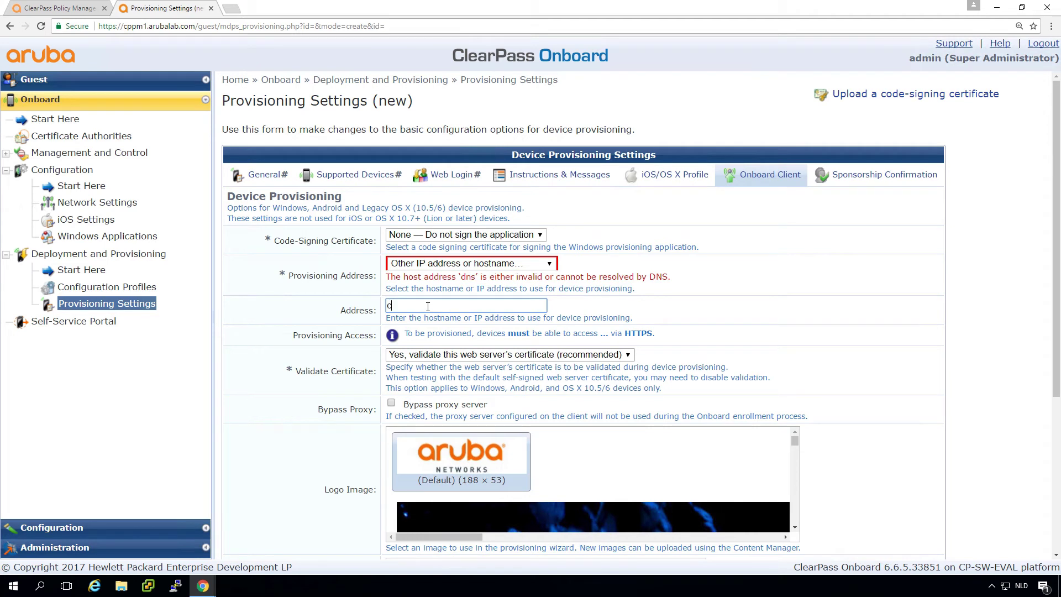
pyautogui.write('ppm1-pub.arubalab.com')
# - Keep the provisioning application unsigned and sponsor confirmation disabled, and save the new provisioning settings
pyautogui.click(494, 237)
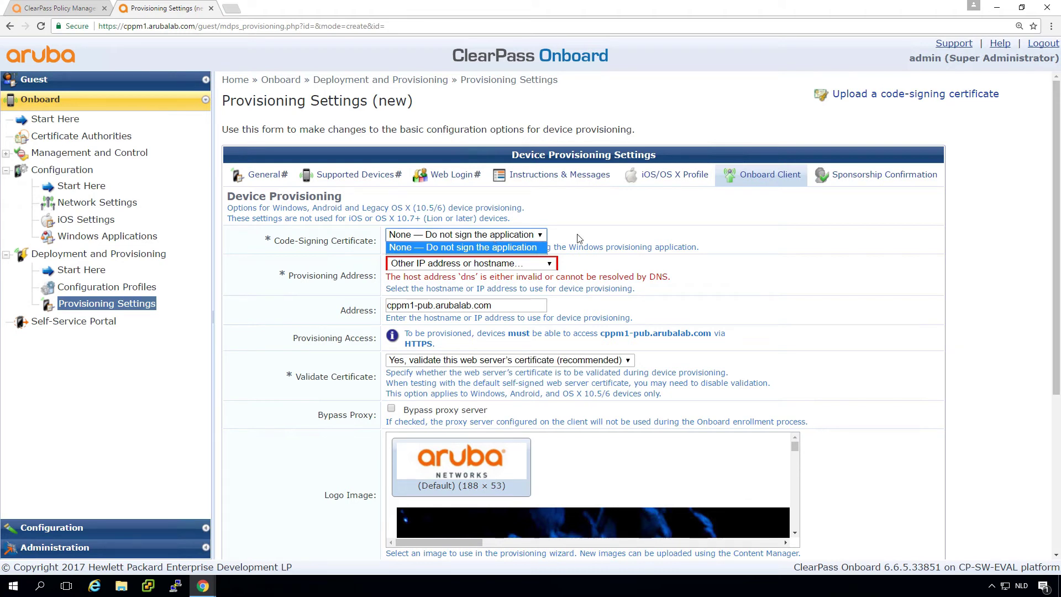
pyautogui.click(763, 279)
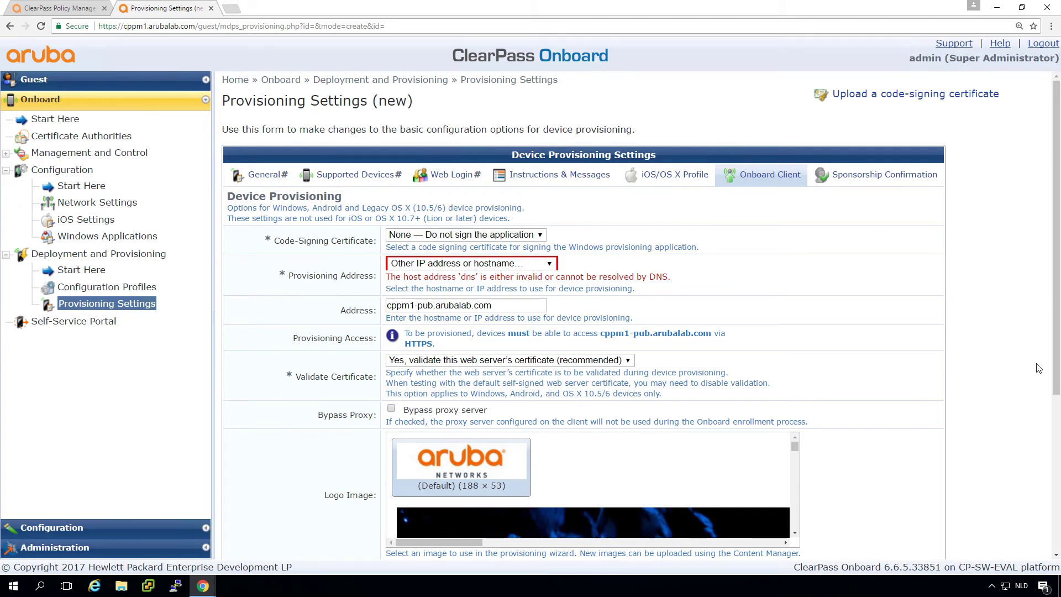
pyautogui.moveTo(1055, 375); pyautogui.dragTo(1051, 480)
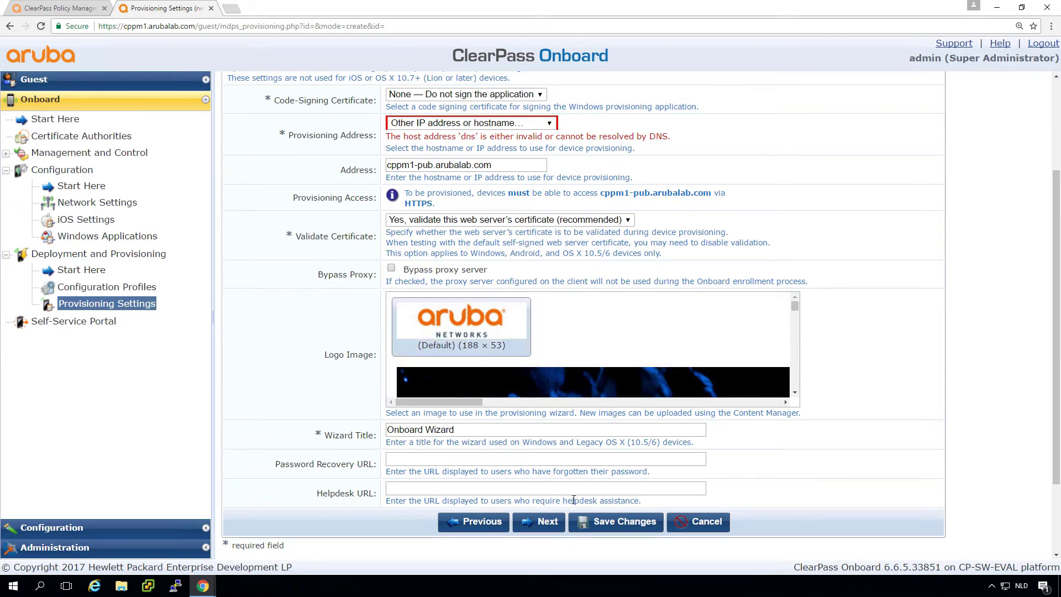
pyautogui.click(543, 523)
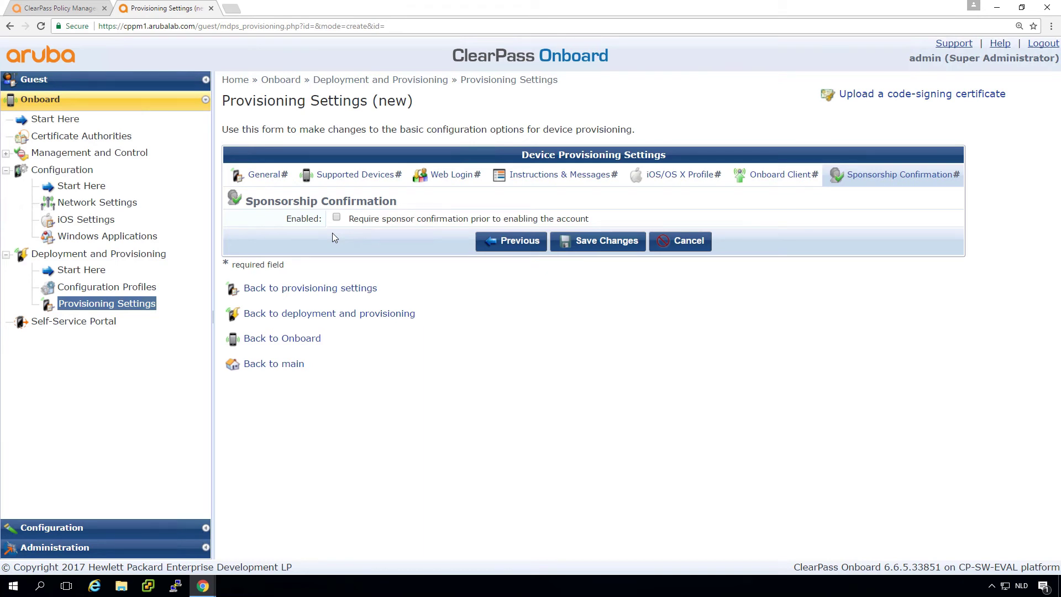
pyautogui.click(606, 241)
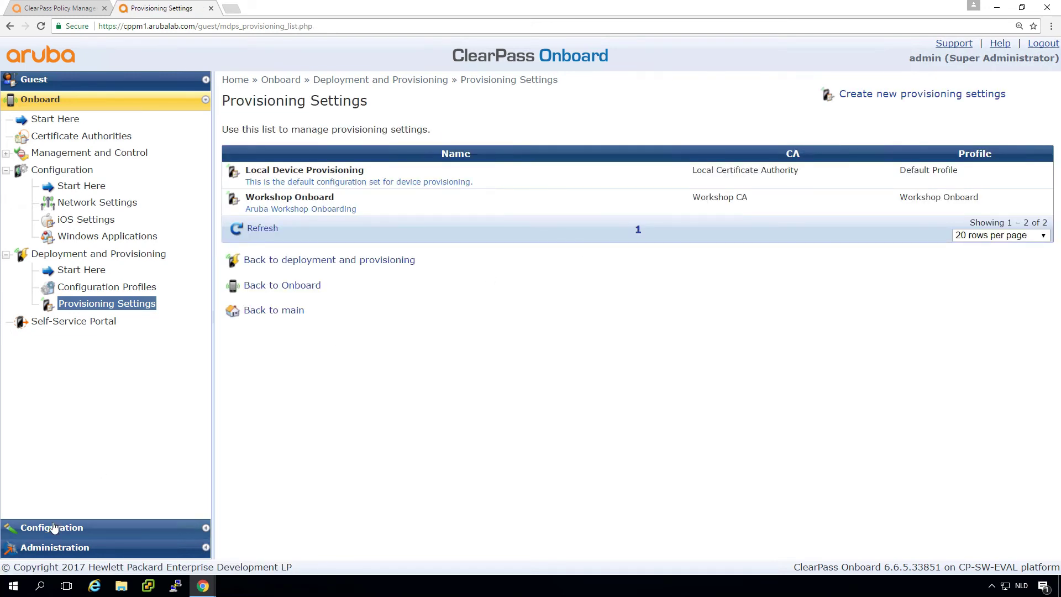
# - Switch to ClearPass Policy Manager, log in again with the administrator username and password, and open the list of services
pyautogui.click(60, 8)
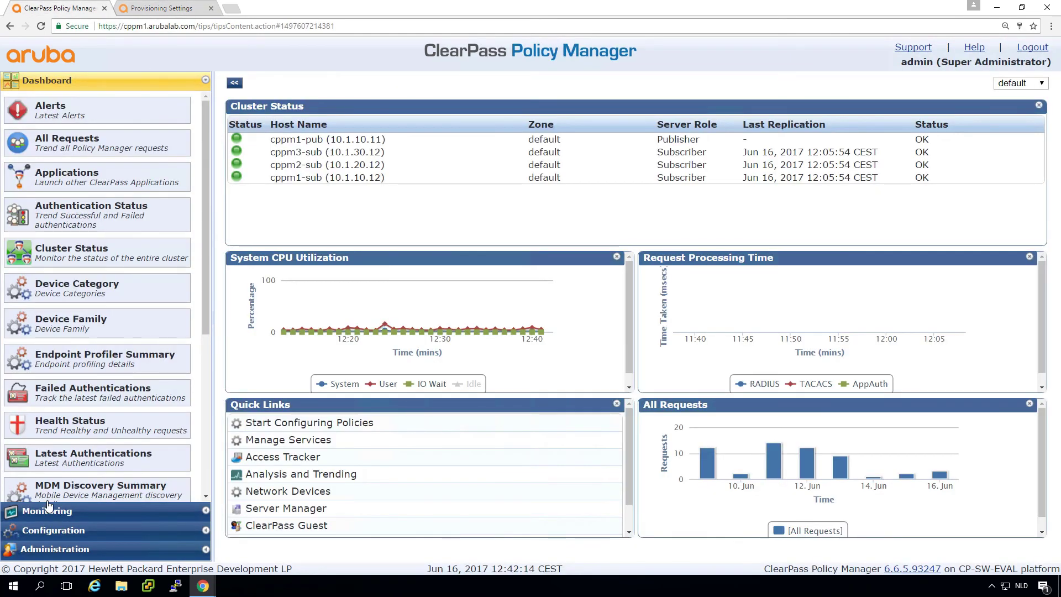
pyautogui.click(51, 531)
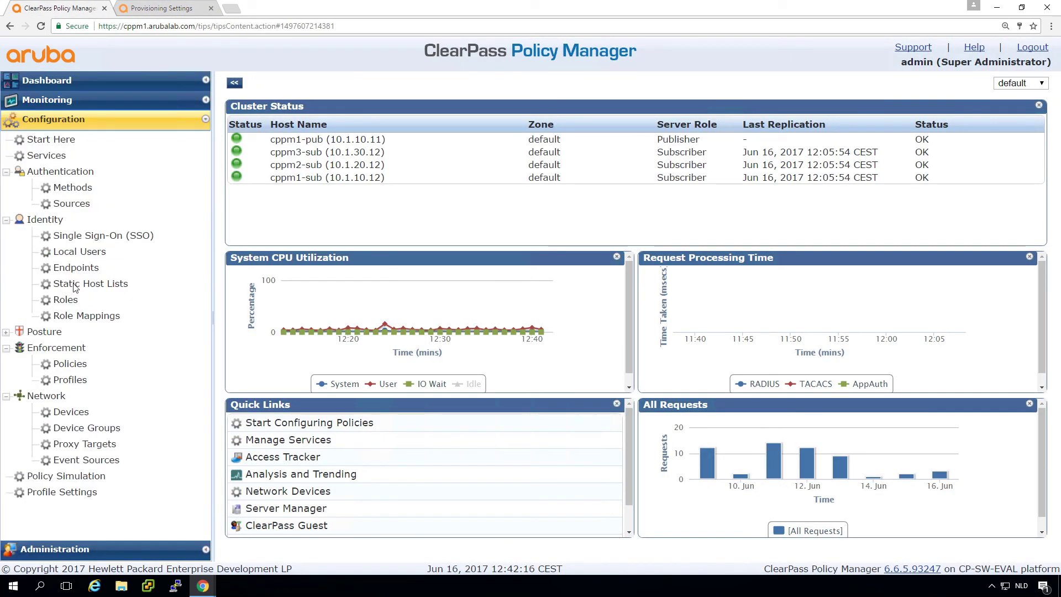
pyautogui.click(49, 158)
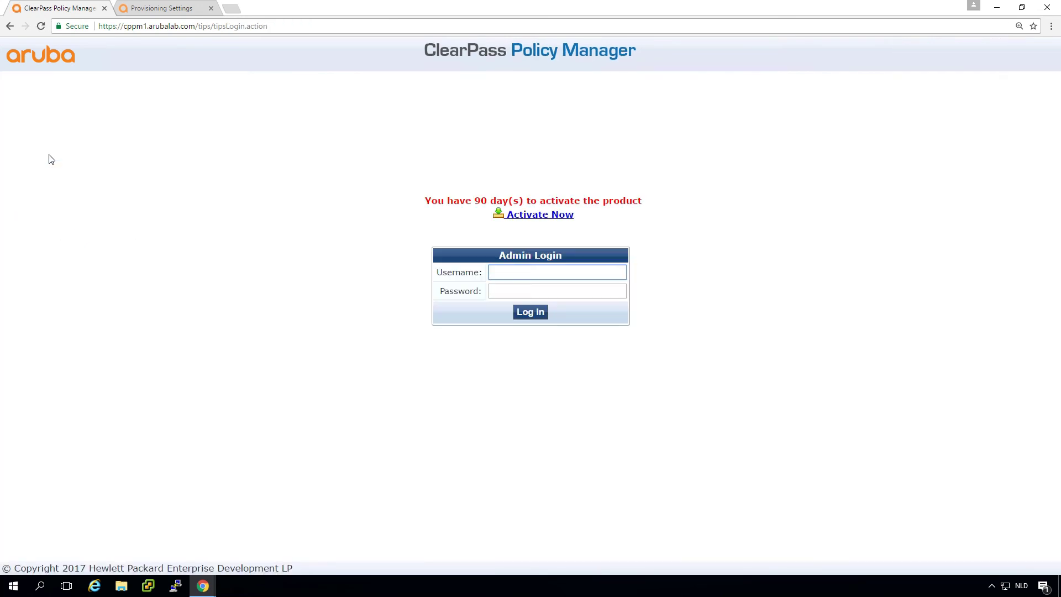
pyautogui.write('admin')
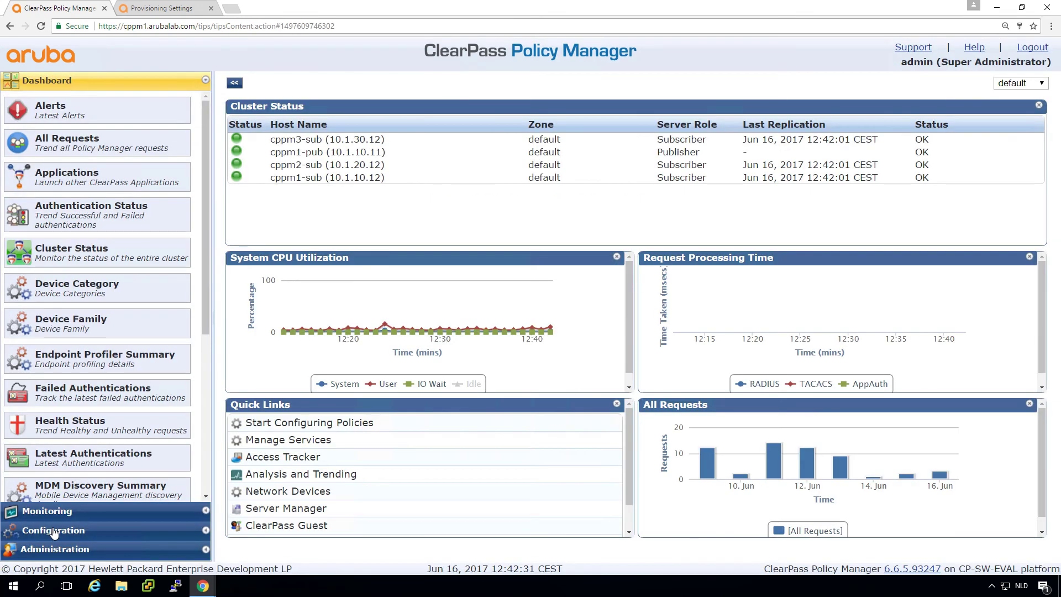
pyautogui.click(52, 533)
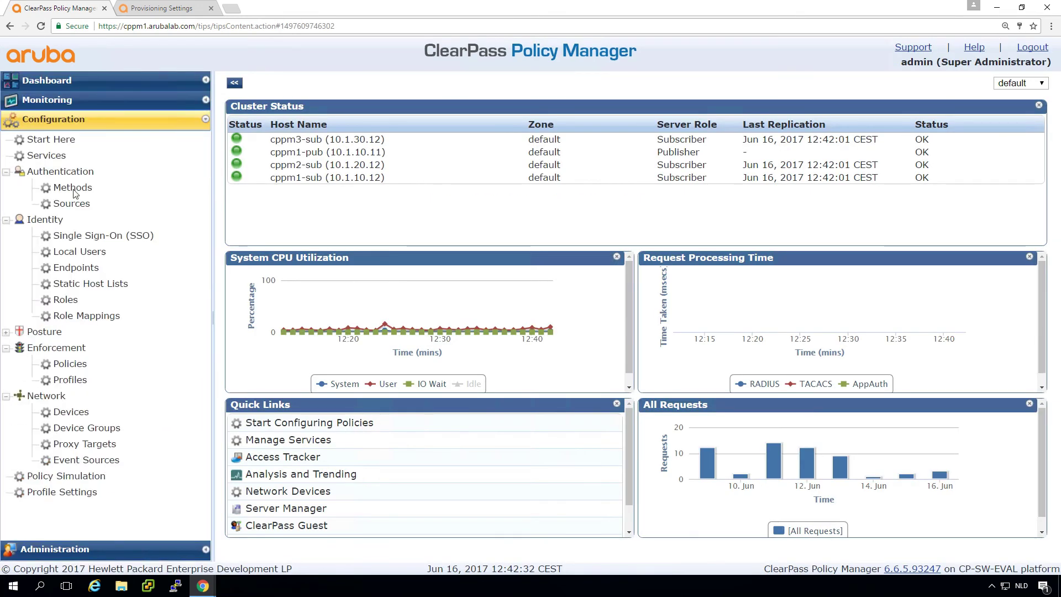
pyautogui.click(56, 157)
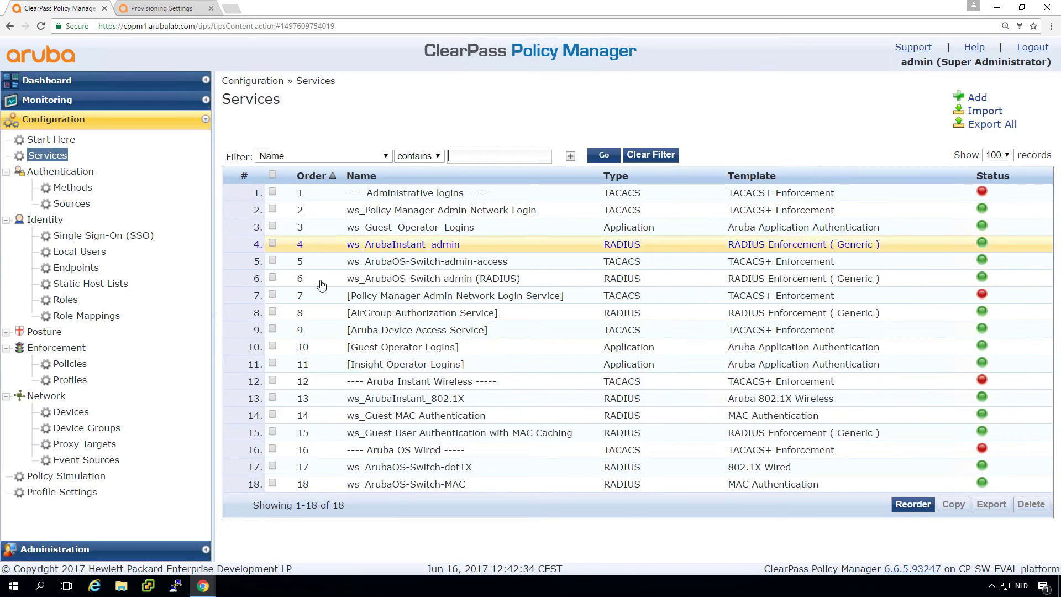
# - Add an Aruba Application Authentication service named "ws_Onboard_authorization" with the description "Workshop Onboard Authentication/Authorization"
pyautogui.click(977, 99)
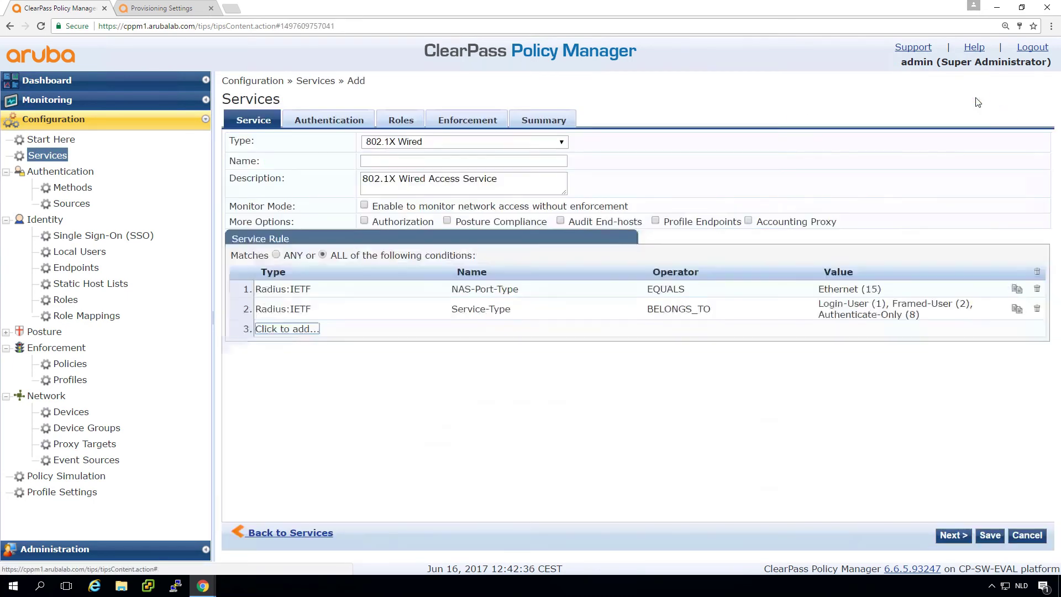
pyautogui.click(517, 144)
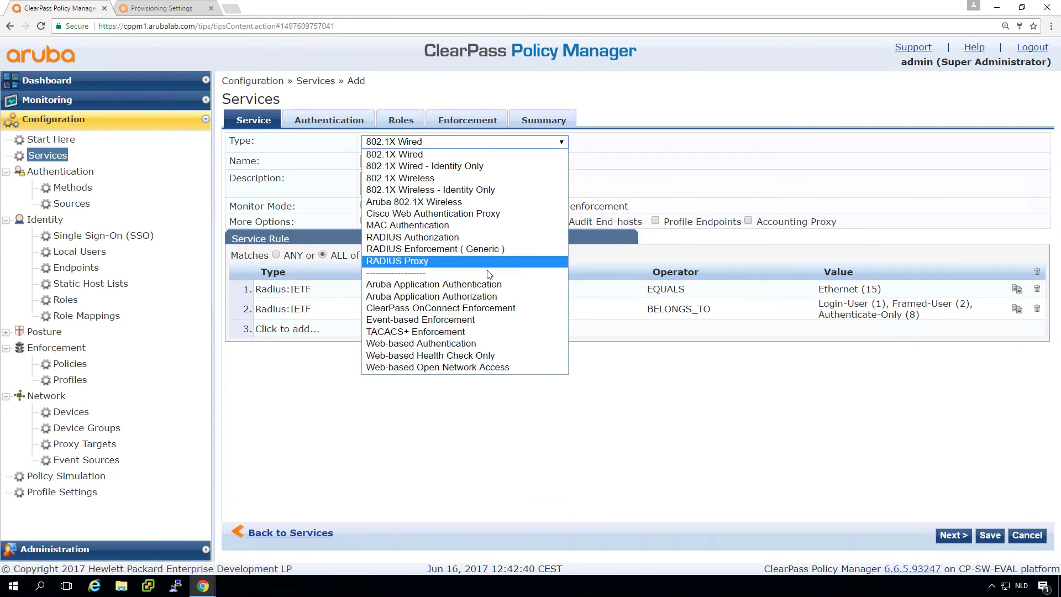
pyautogui.click(482, 287)
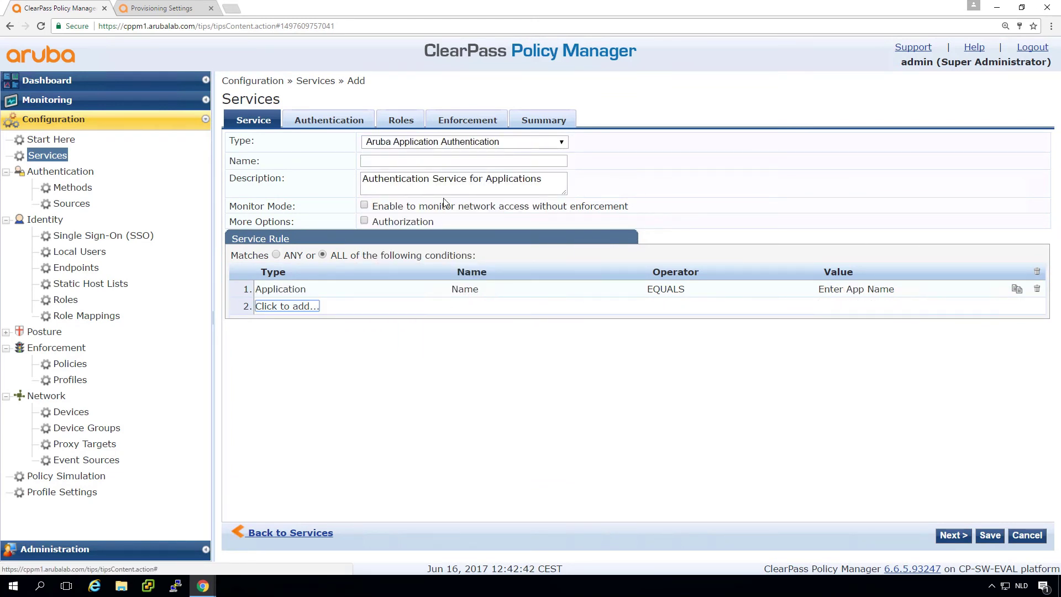
pyautogui.click(429, 164)
pyautogui.write('w')
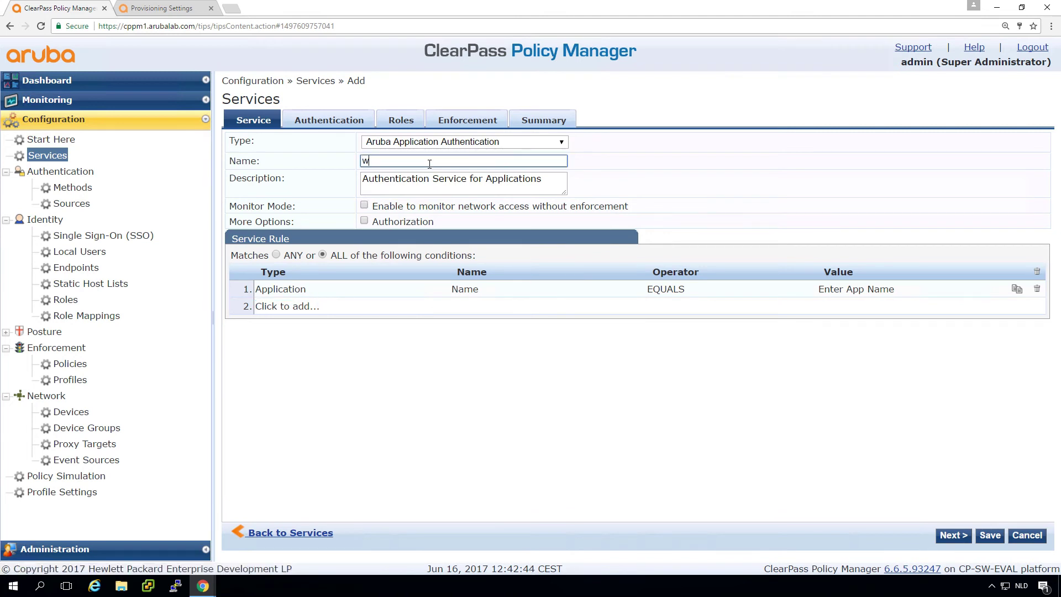
pyautogui.write('s_Onboard_authorization')
pyautogui.press('Tab')
pyautogui.write('Workshop Onboard Authentication/Authorization')
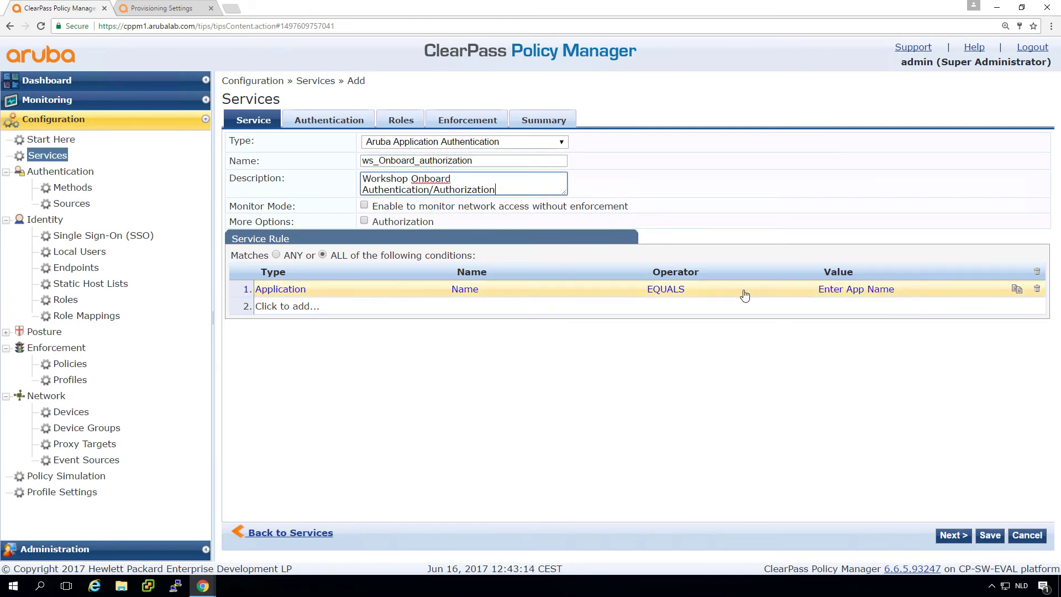
# - Set the service rule to match application name EQUALS Onboard and continue to the service's authentication settings
pyautogui.click(851, 289)
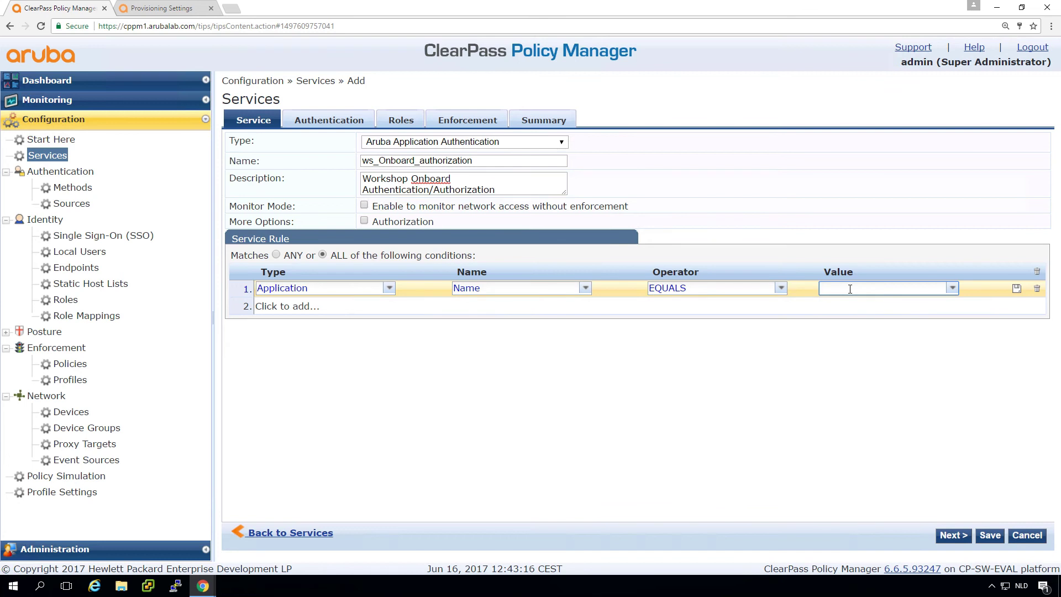
pyautogui.click(952, 288)
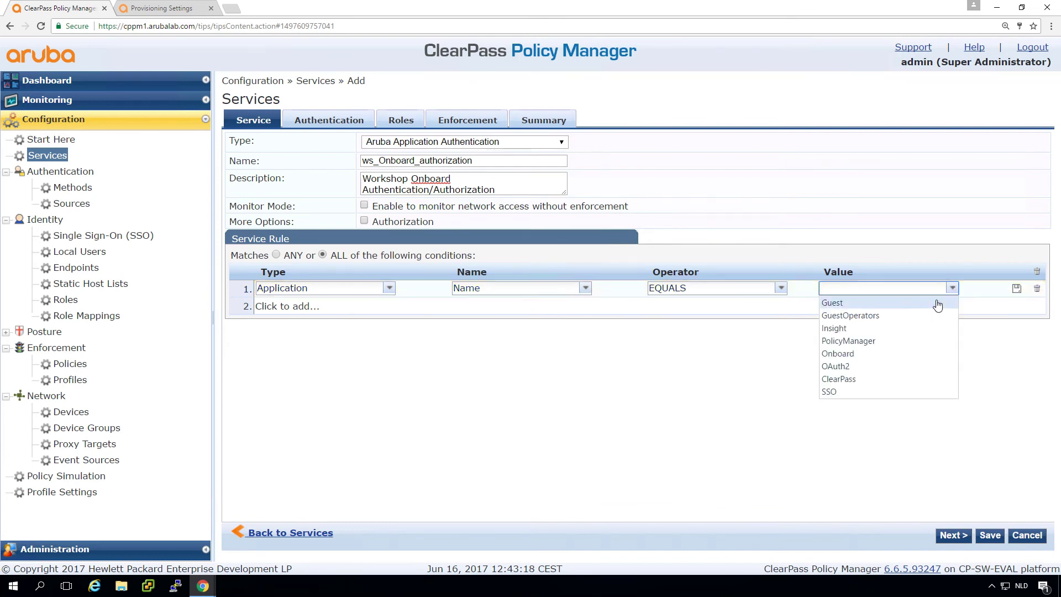
pyautogui.click(893, 354)
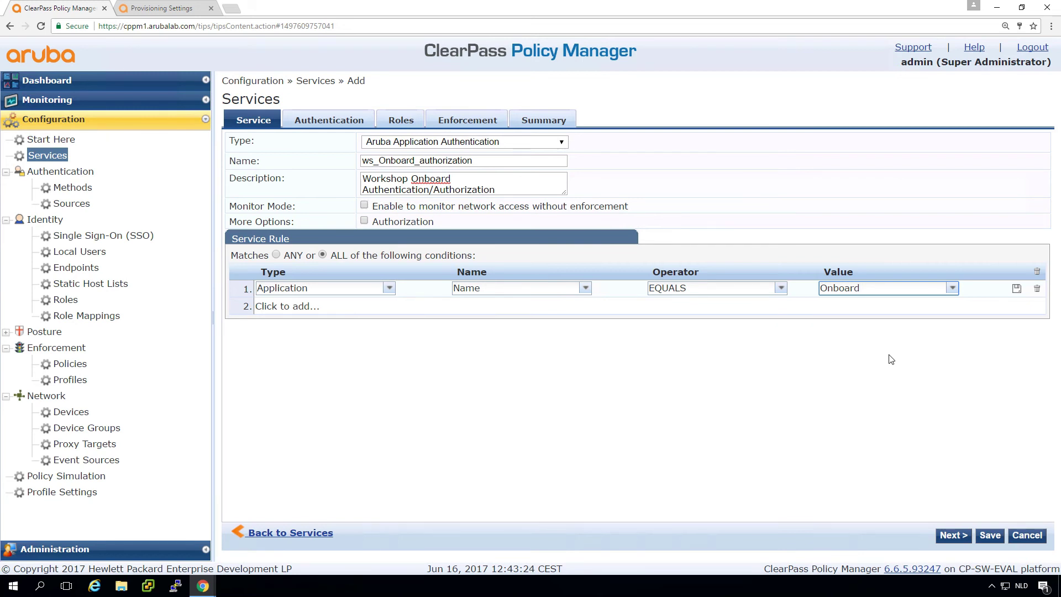
pyautogui.click(952, 535)
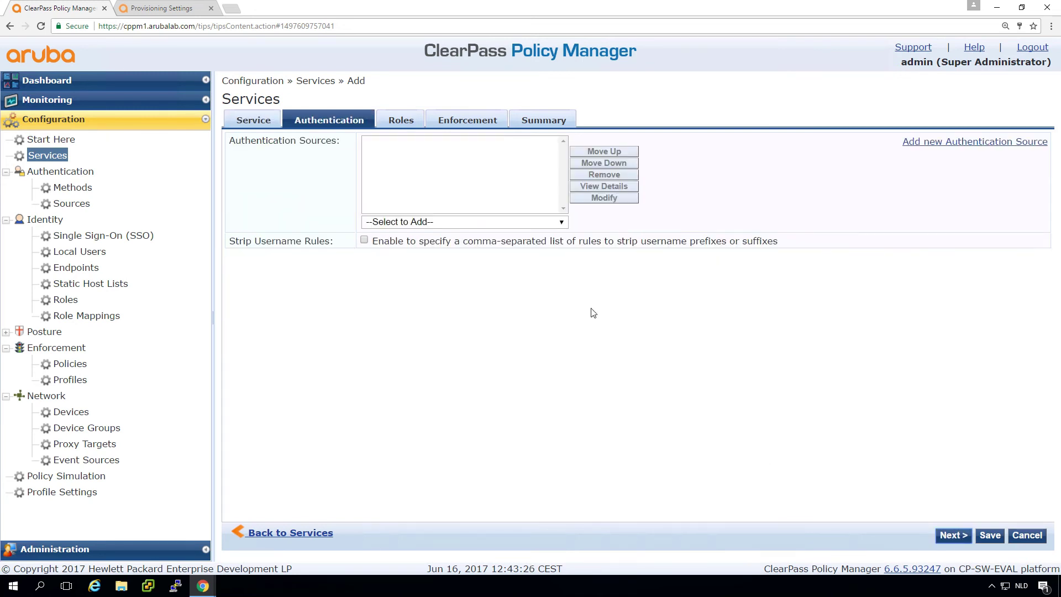
# - Add AD-arubalab.loc [Active Directory] as the service's authentication source and assign the ws_Rolemapping role mapping policy
pyautogui.click(498, 223)
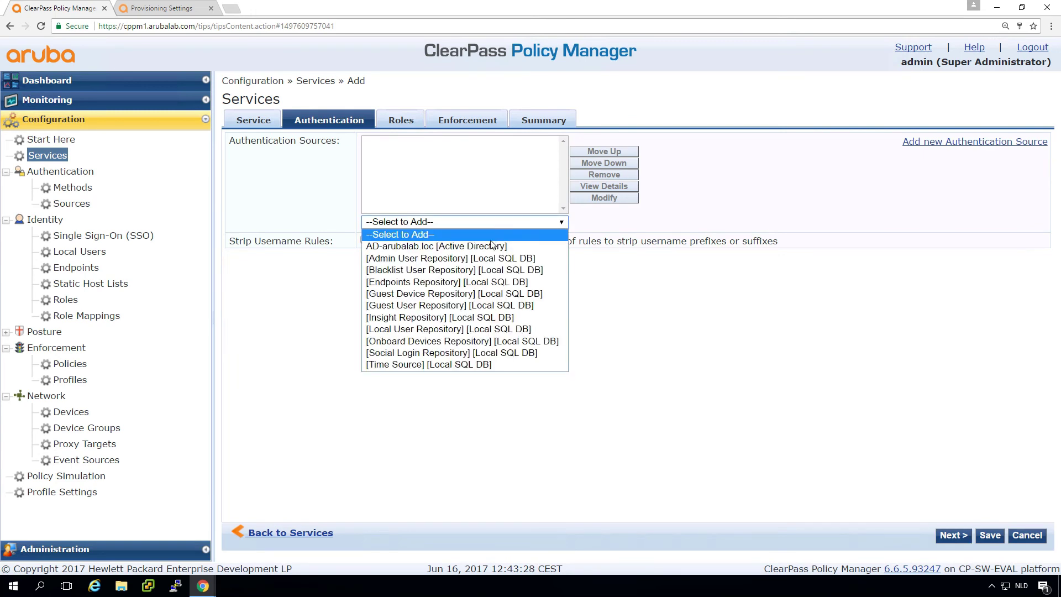
pyautogui.click(492, 246)
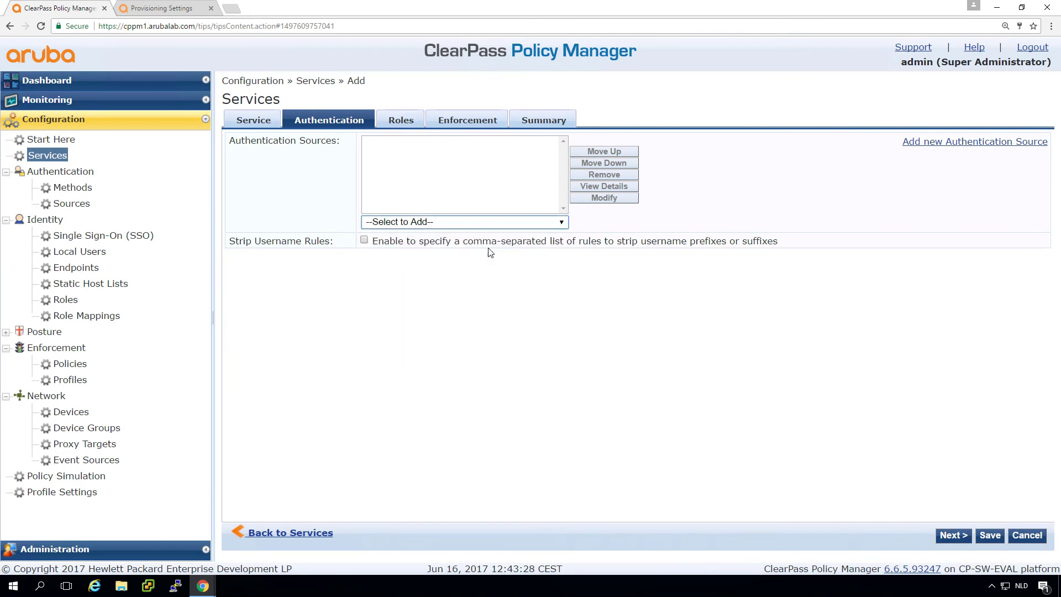
pyautogui.click(953, 535)
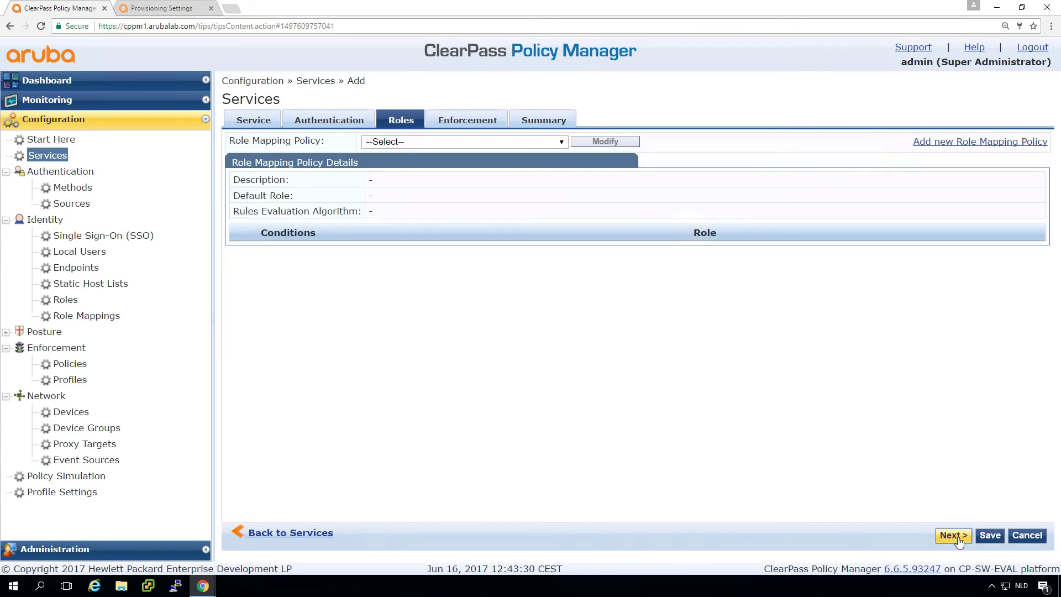
pyautogui.click(496, 144)
pyautogui.click(484, 189)
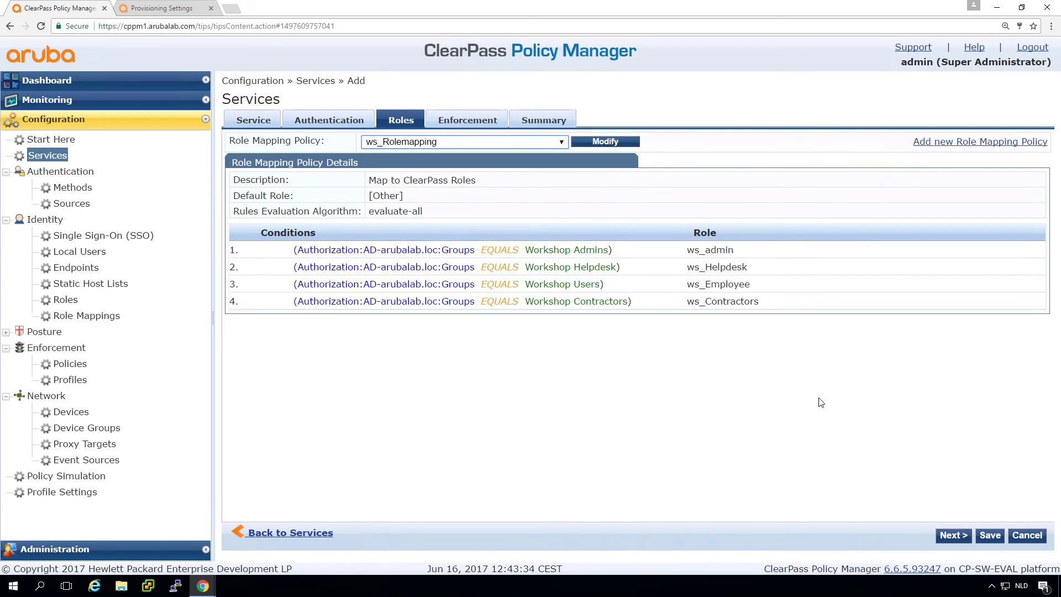
pyautogui.click(954, 537)
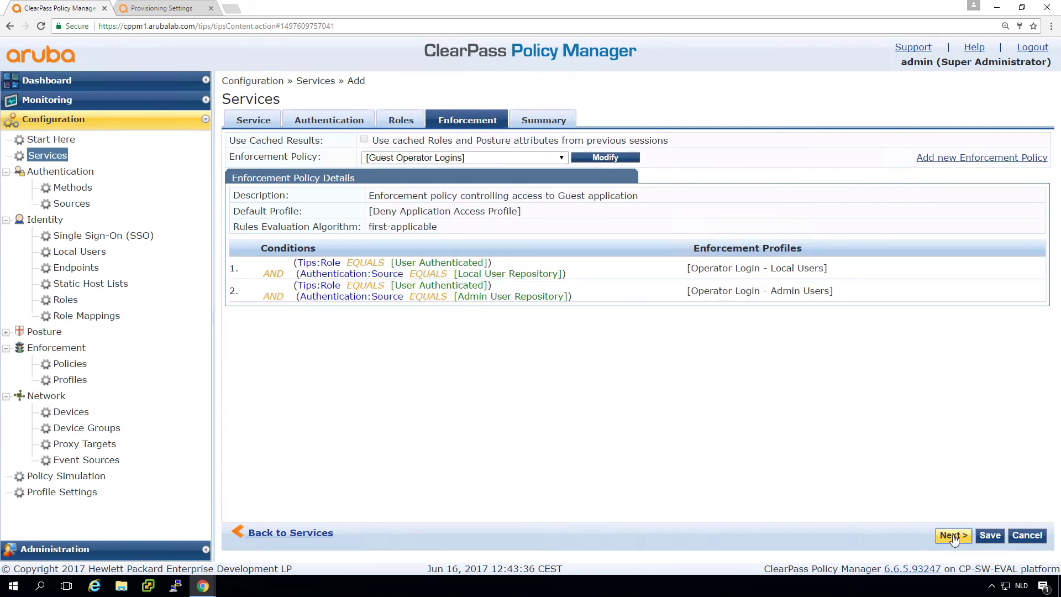
# - Add an enforcement policy named "ws_Onboard_enforcement", described as "Allow Employees and Contractors to Onboard", with default profile [Allow Application Access Profile]
pyautogui.click(505, 158)
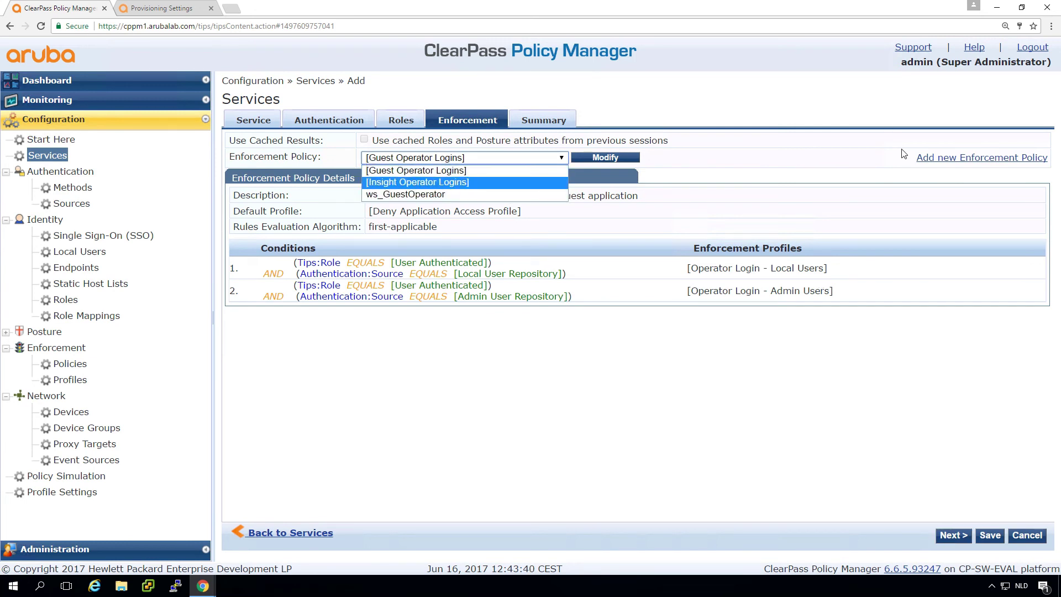
pyautogui.click(935, 158)
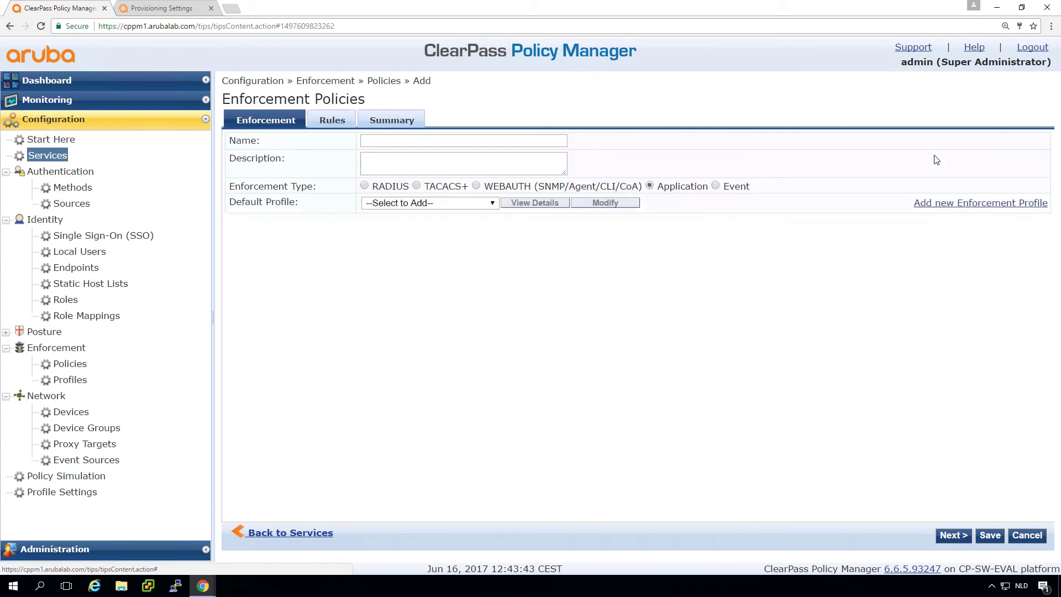
pyautogui.click(495, 140)
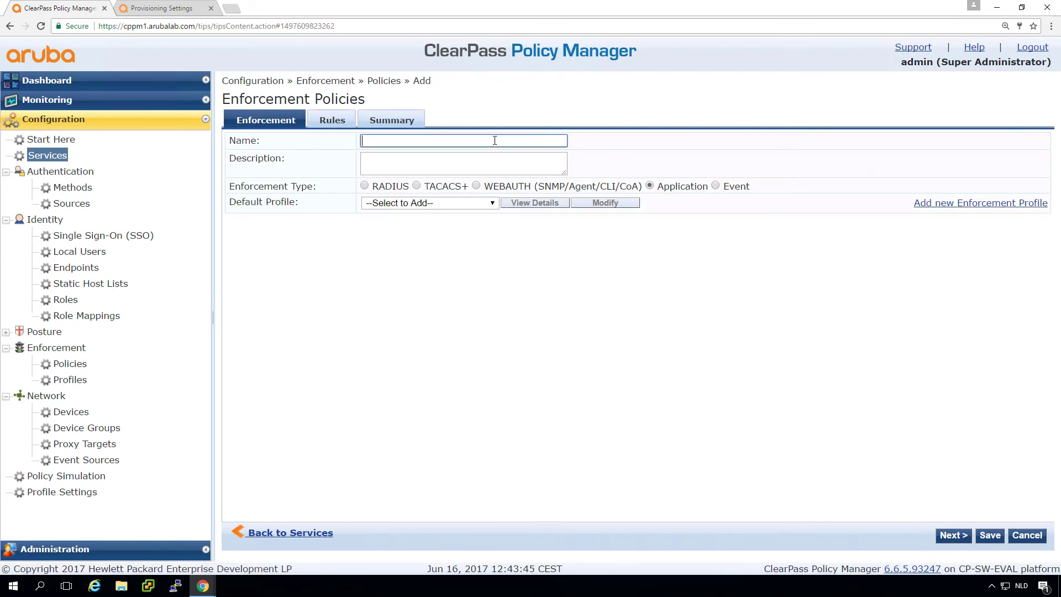
pyautogui.write('ws_Onboard_enforcement')
pyautogui.click(467, 168)
pyautogui.write('Allow Employees and Contractors to Onboard')
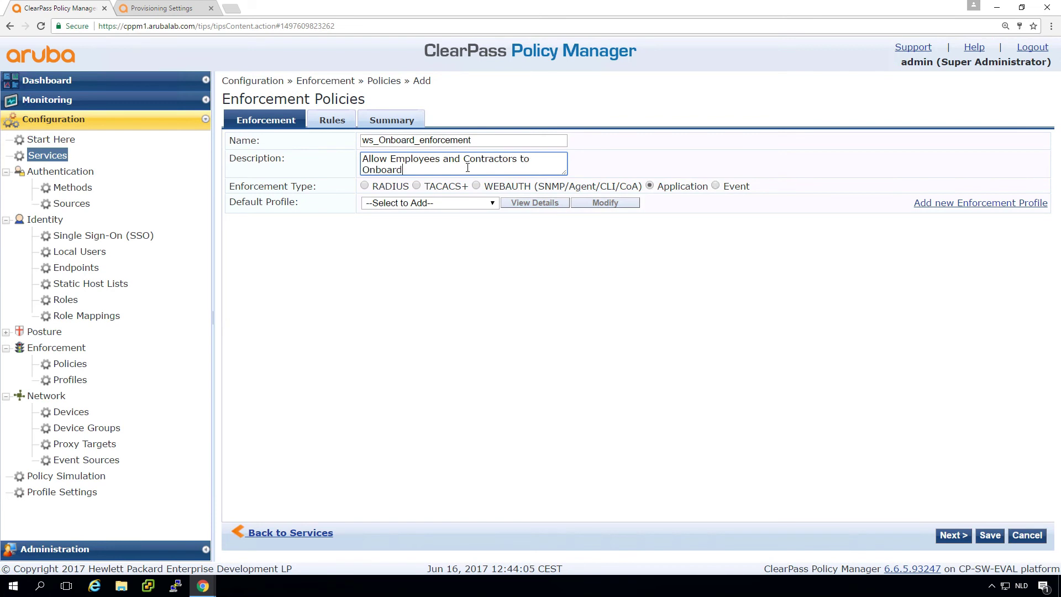
pyautogui.click(457, 205)
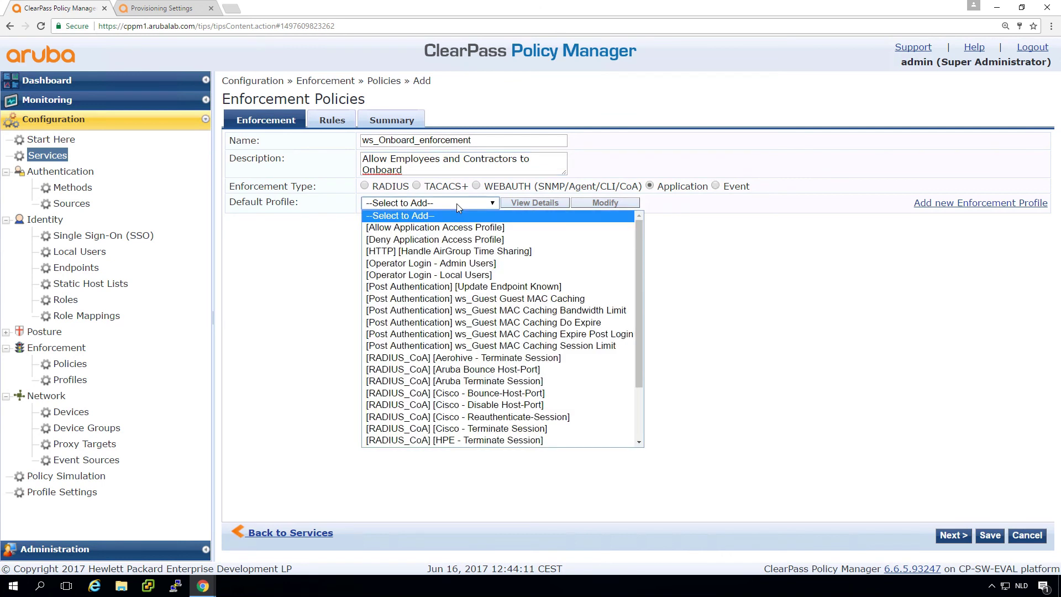
pyautogui.click(455, 228)
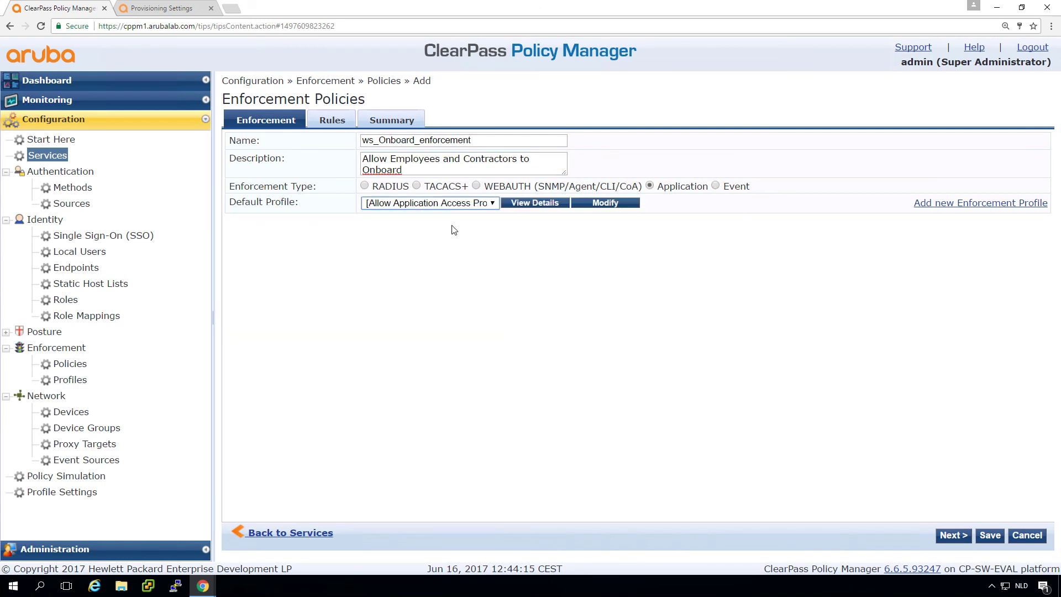
# - Set the enforcement policy's default profile to [Deny Application Access Profile] and go to its rules
pyautogui.click(446, 205)
pyautogui.click(431, 239)
pyautogui.click(332, 121)
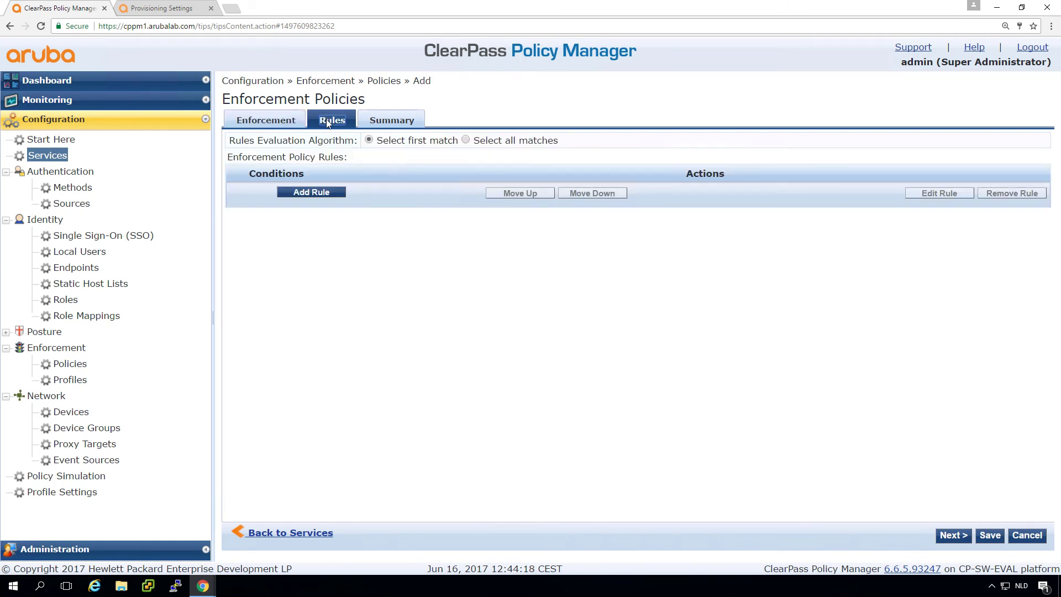
# - Add a rule applying [Allow Application Access Profile] when Tips Role EQUALS ws_Employee
pyautogui.click(315, 194)
pyautogui.click(180, 233)
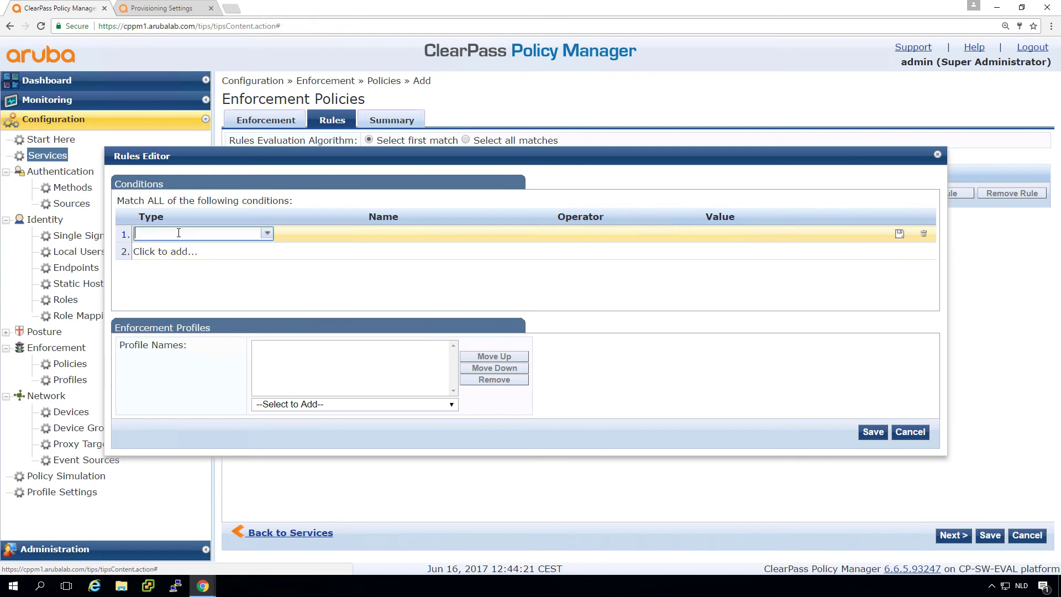
pyautogui.write('tip')
pyautogui.press('Tab')
pyautogui.press('Tab')
pyautogui.write('eq')
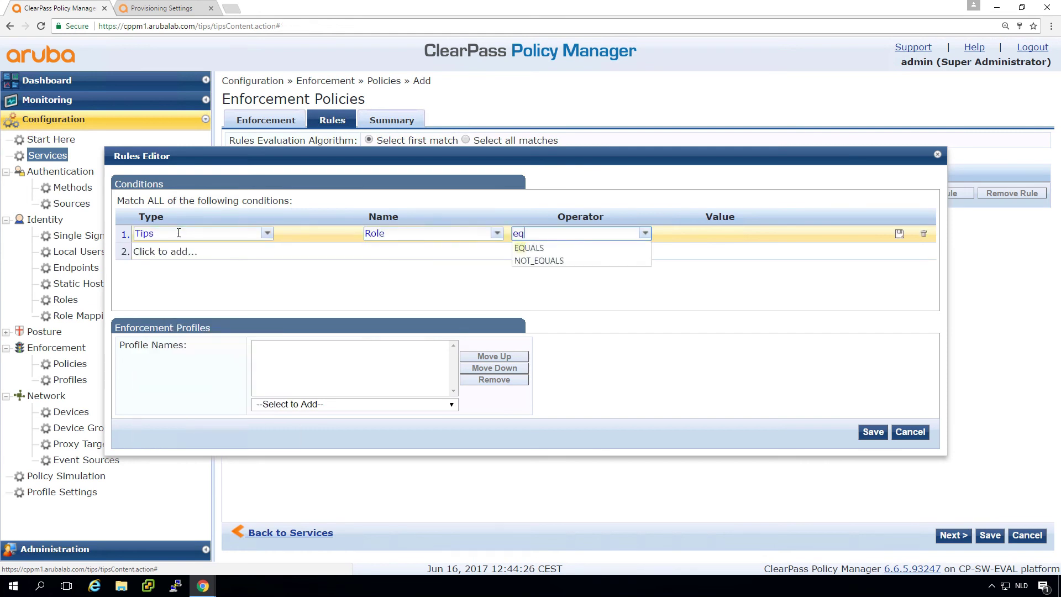
pyautogui.press('Tab')
pyautogui.write('em')
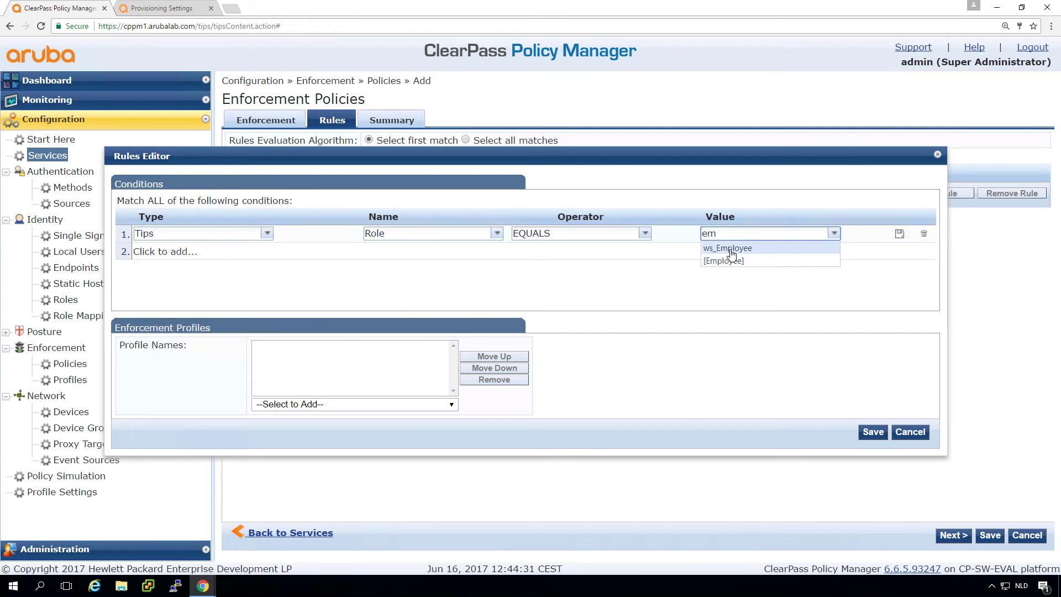
pyautogui.click(731, 250)
pyautogui.click(393, 411)
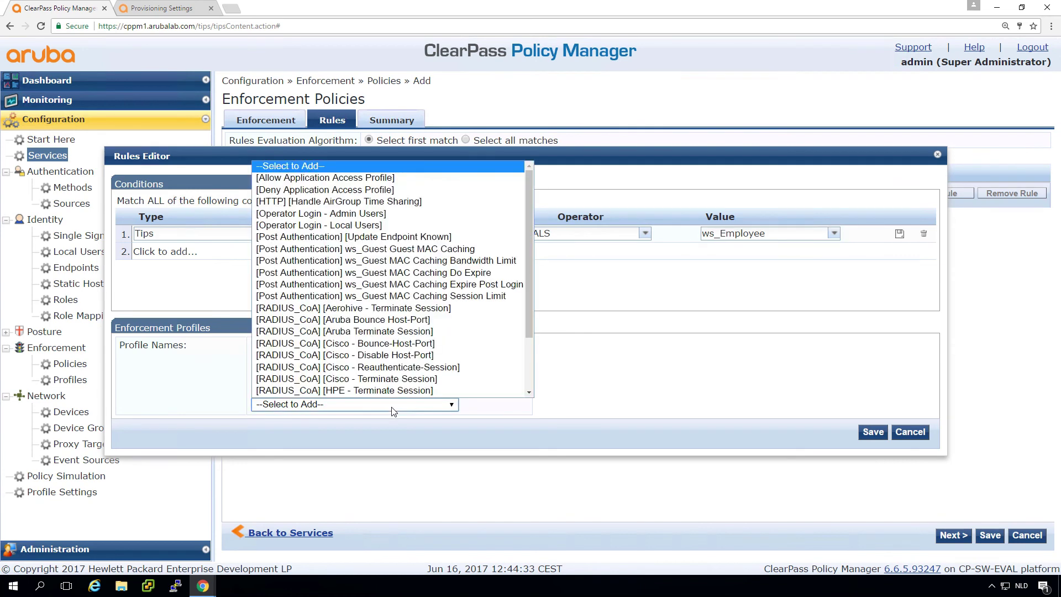
pyautogui.click(349, 183)
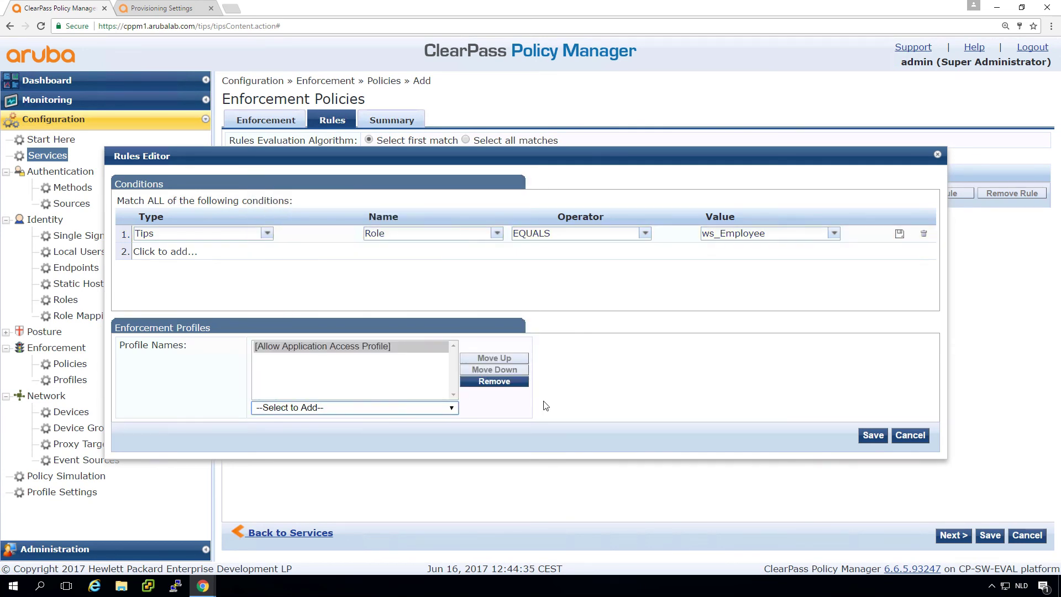
pyautogui.click(873, 435)
# - Add a second rule giving Tips Role EQUALS ws_Contractors the [Allow Application Access Profile], and save the enforcement policy
pyautogui.click(308, 209)
pyautogui.click(166, 237)
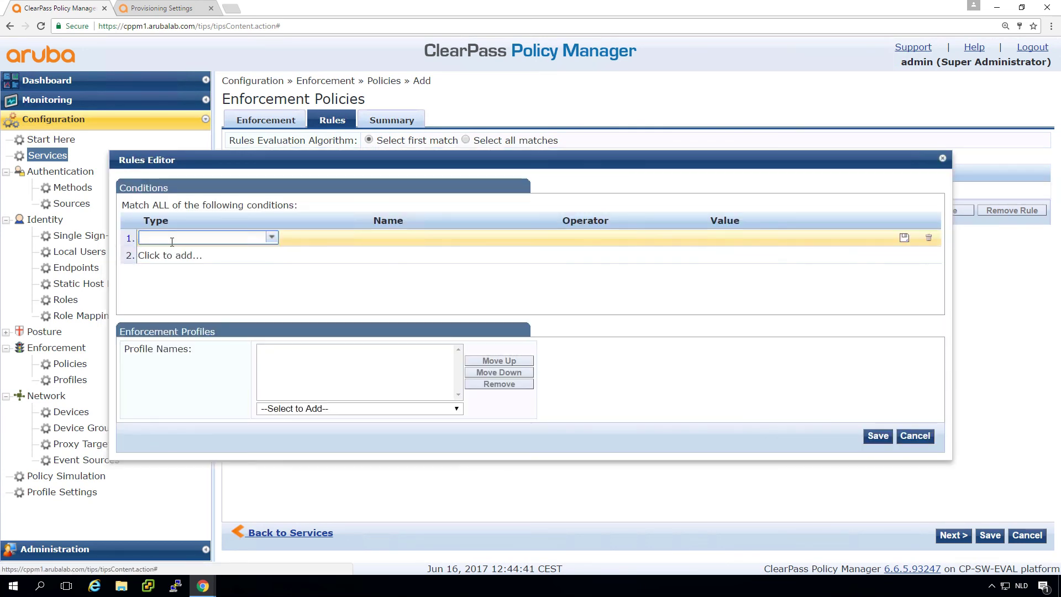
pyautogui.click(735, 265)
pyautogui.click(359, 409)
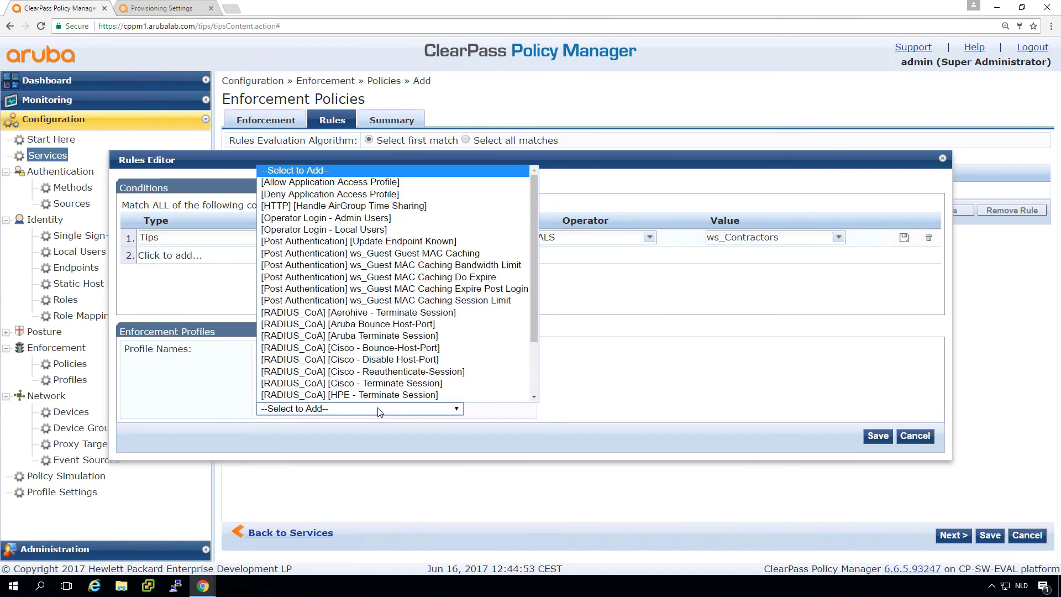
pyautogui.click(331, 182)
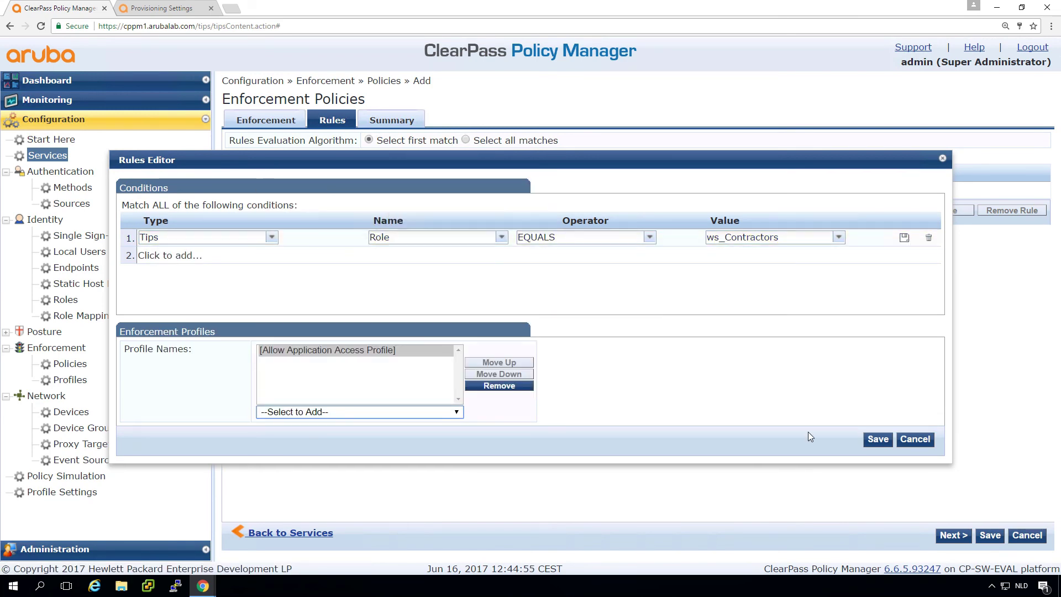
pyautogui.click(874, 440)
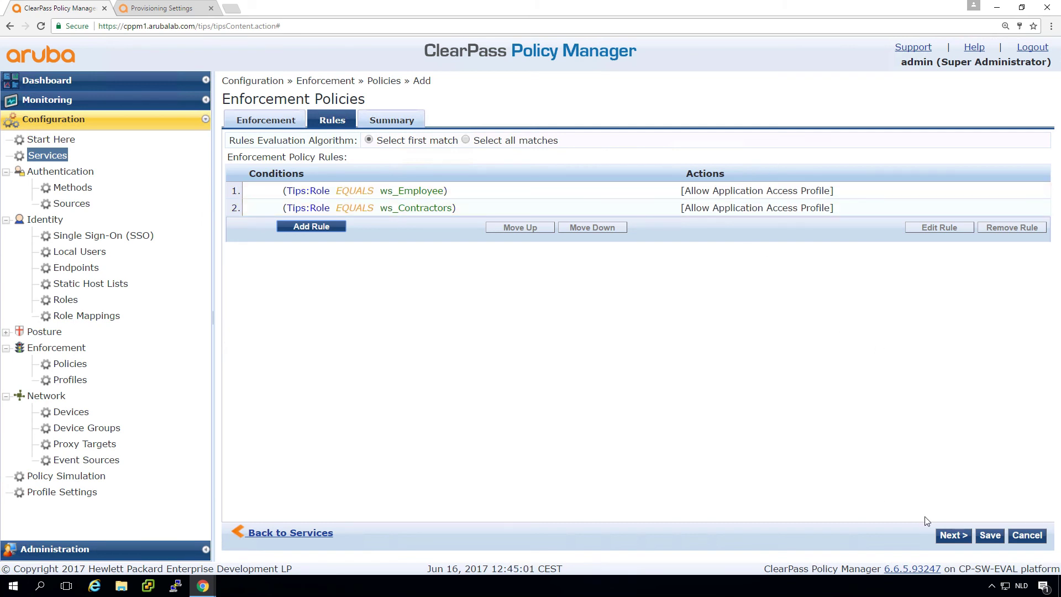
pyautogui.click(993, 537)
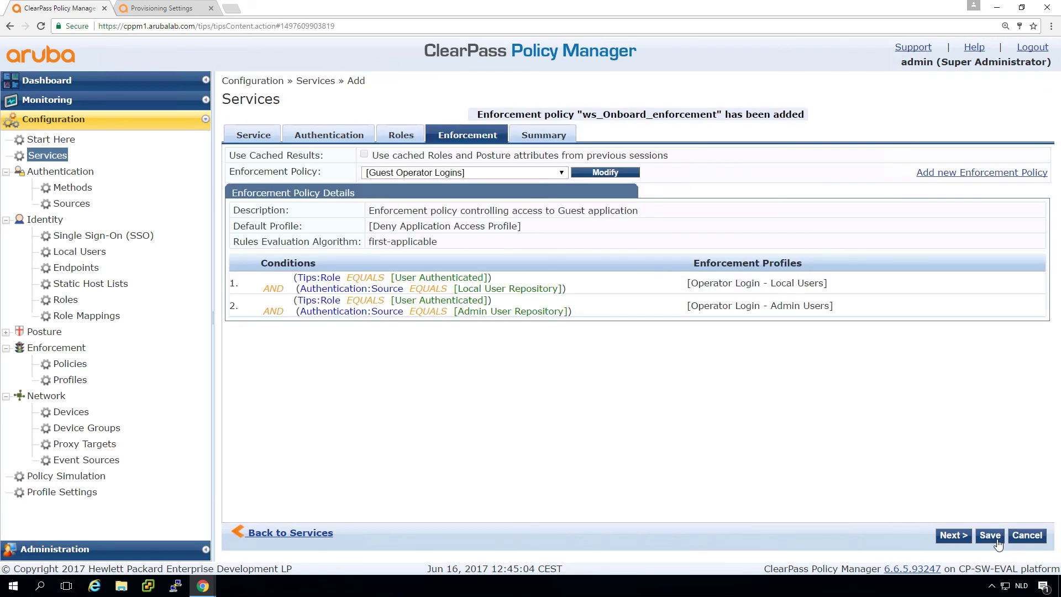
# - Assign the ws_Onboard_enforcement policy to the service and try to save the service
pyautogui.click(493, 174)
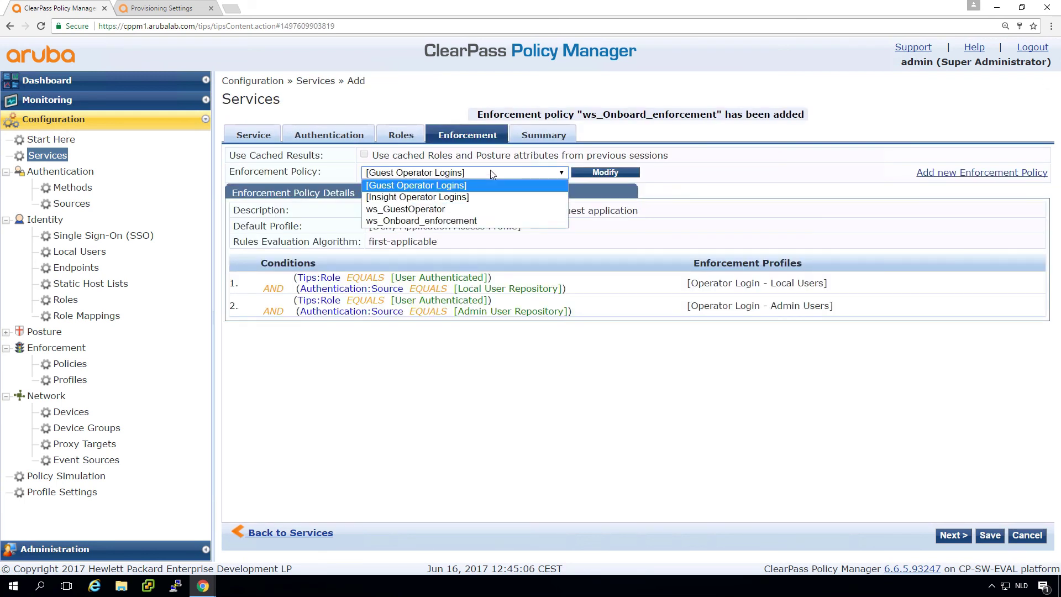
pyautogui.click(472, 222)
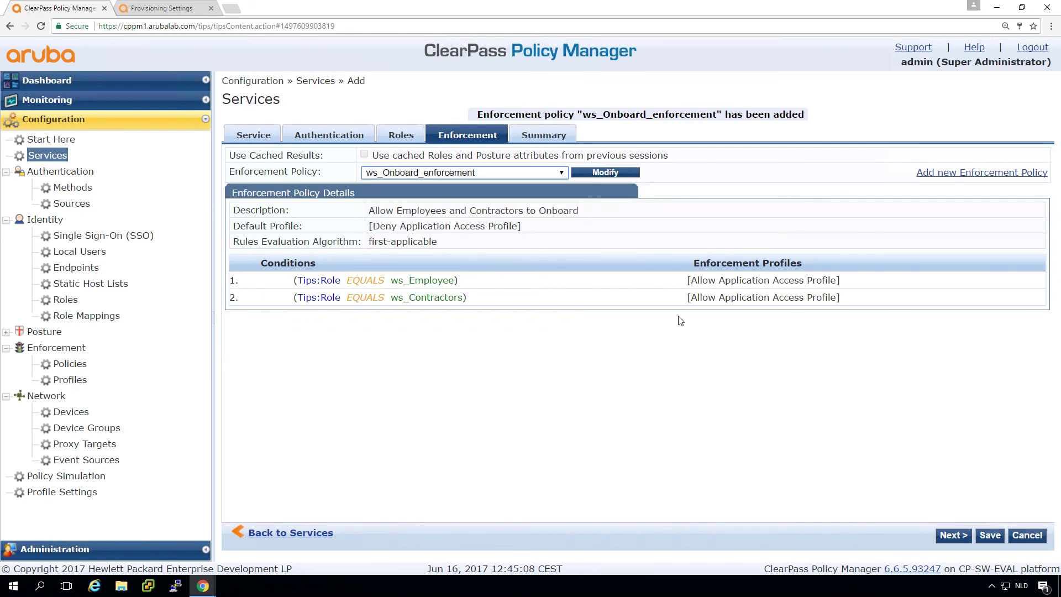
pyautogui.click(990, 536)
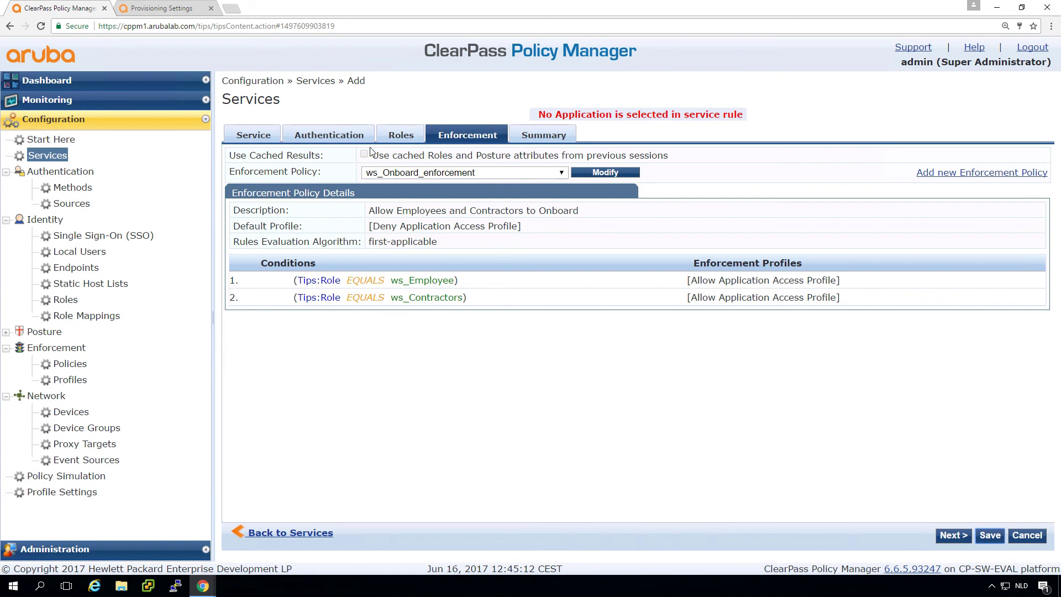
# - Set the service rule's Application Name value to Onboard and save the service
pyautogui.click(250, 137)
pyautogui.click(838, 305)
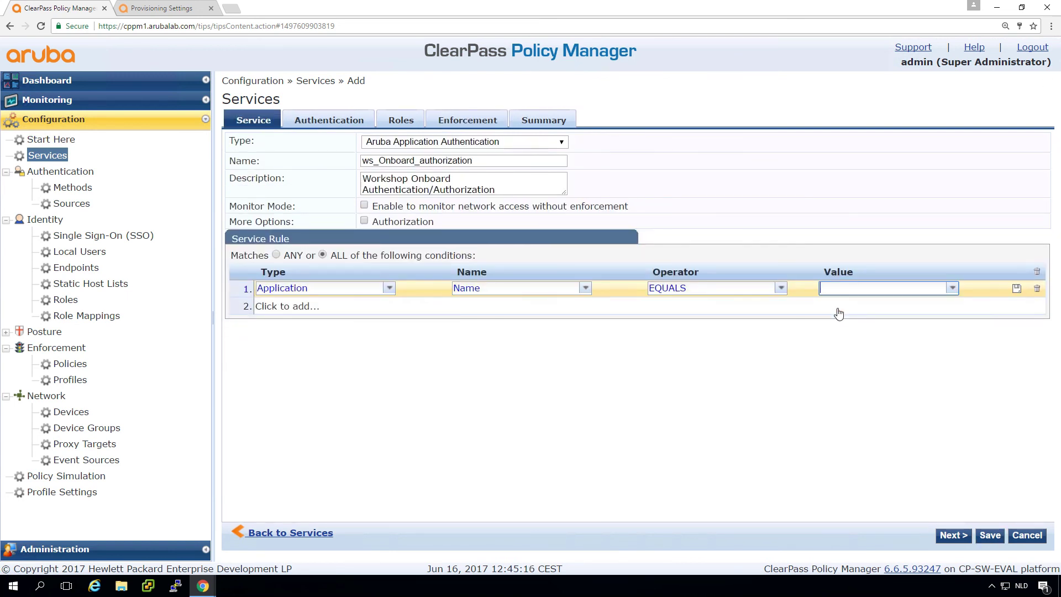
pyautogui.click(953, 288)
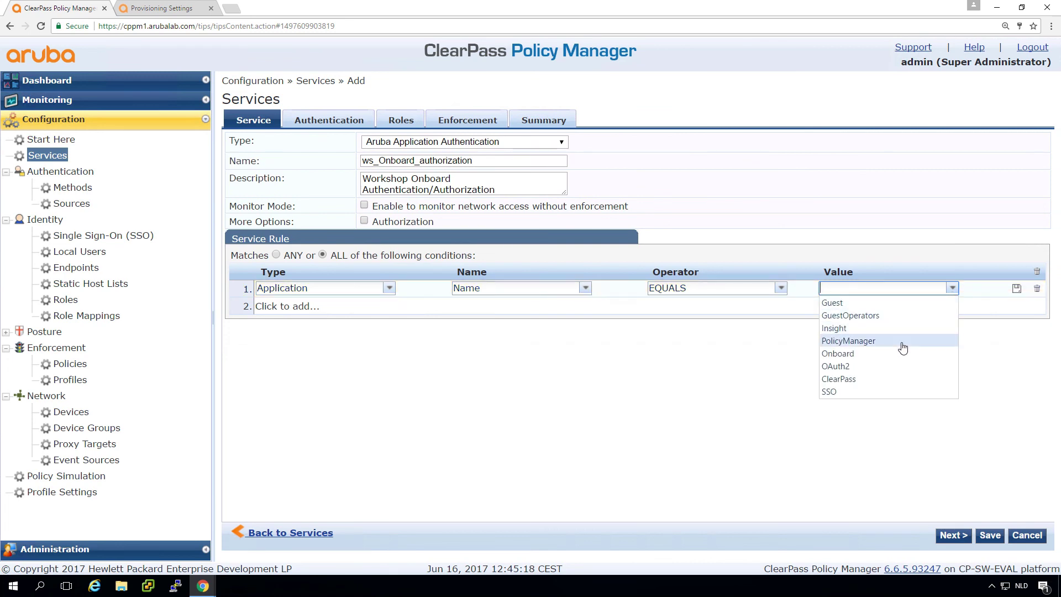
pyautogui.click(895, 360)
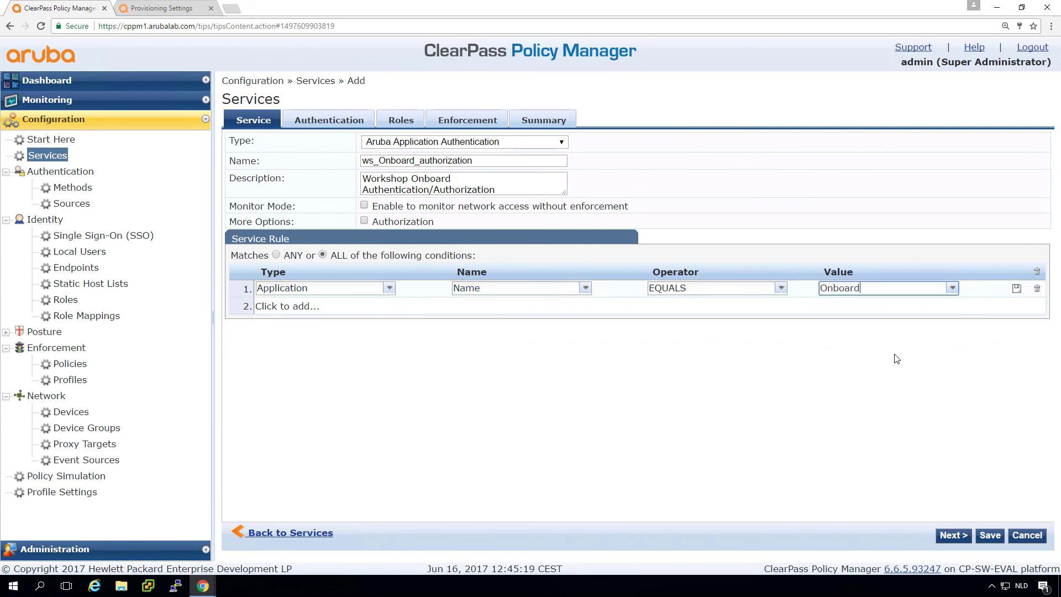
pyautogui.click(990, 536)
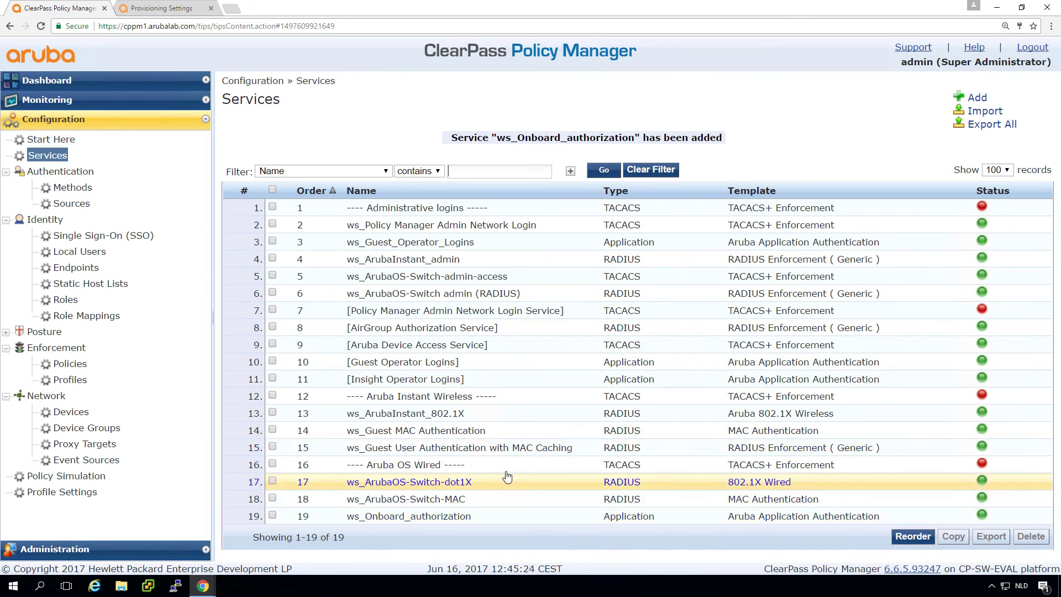
# - Reorder the services so ws_Onboard_authorization sits at position 12, directly after [Insight Operator Logins], and save the order
pyautogui.click(913, 537)
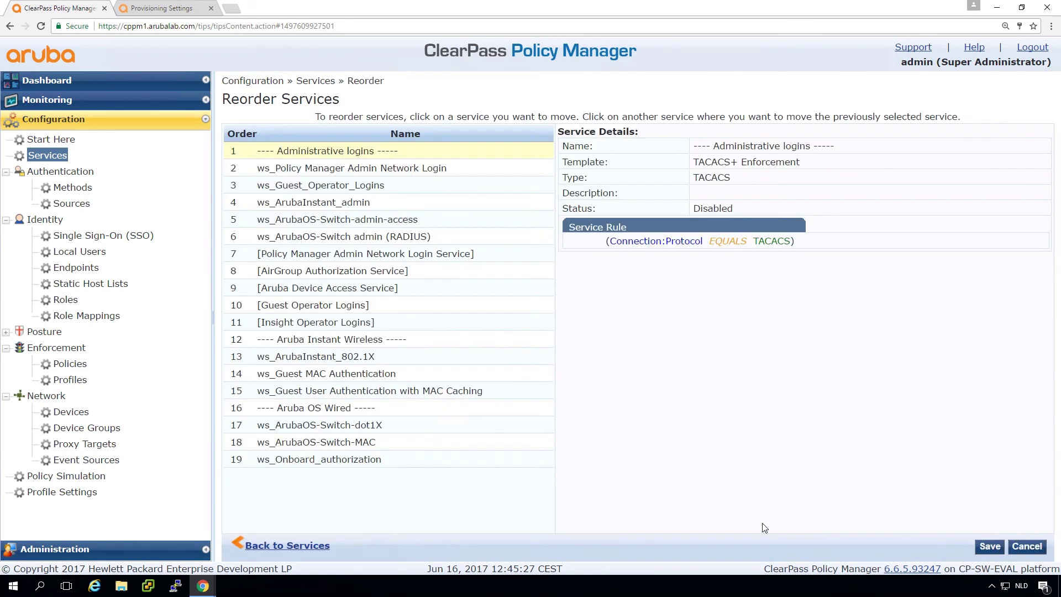
pyautogui.click(407, 461)
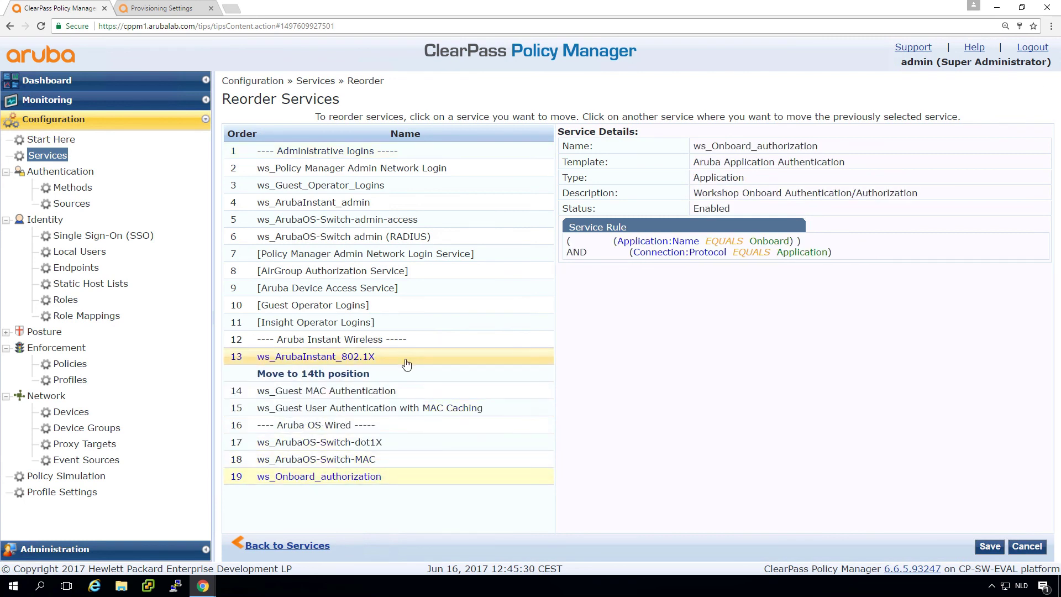
pyautogui.click(402, 331)
pyautogui.click(990, 546)
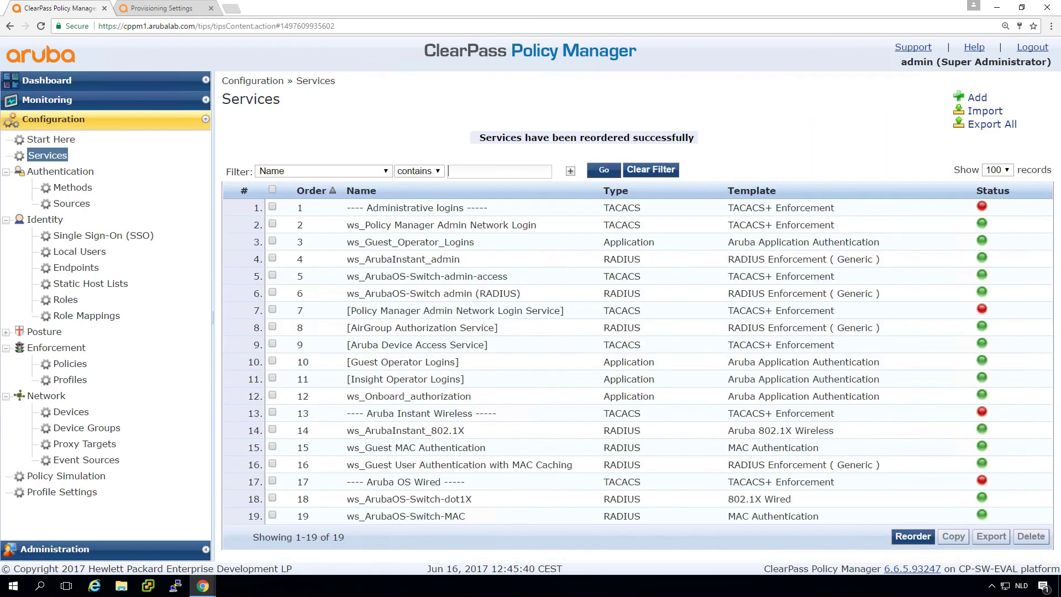